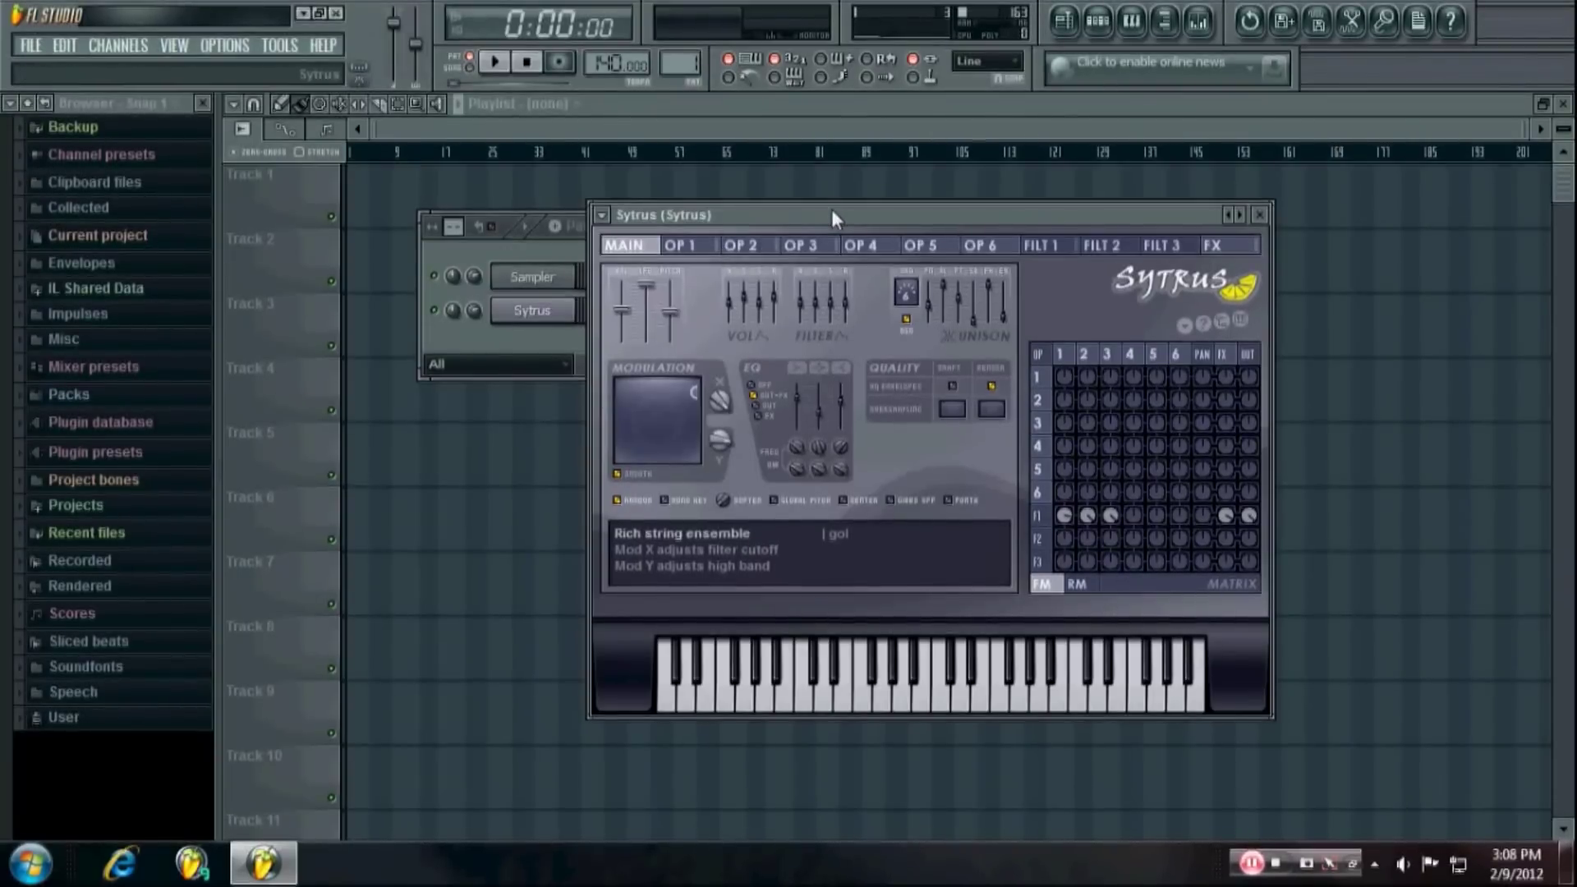
Load Sytrus's Default patch from the plugin's Presets menu and audition it with a test note
drag(831, 209, 761, 268)
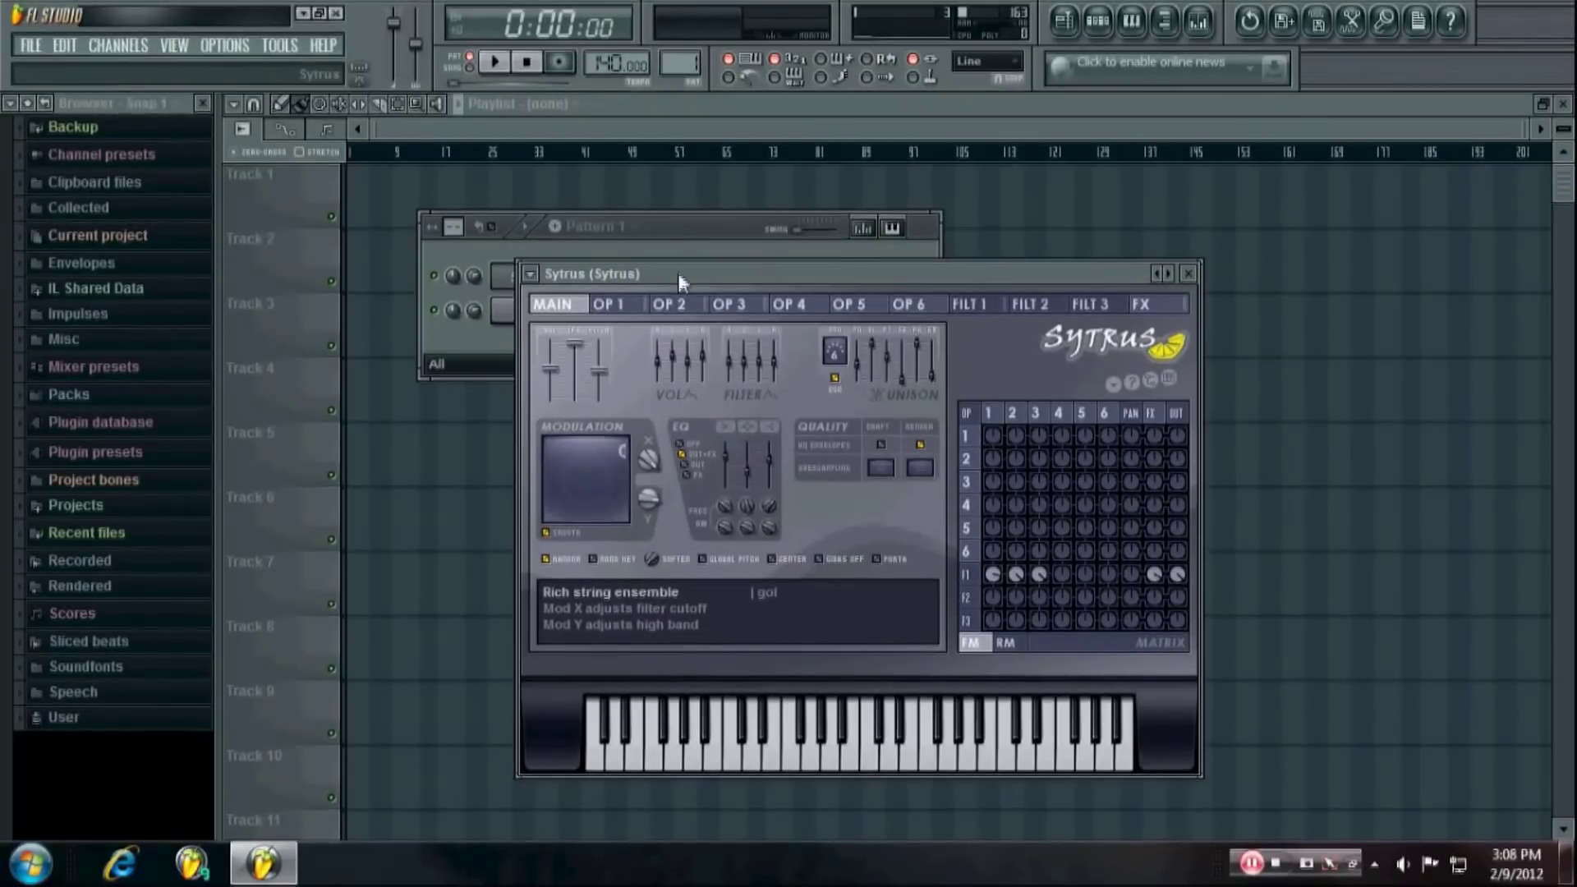
drag(678, 282, 761, 244)
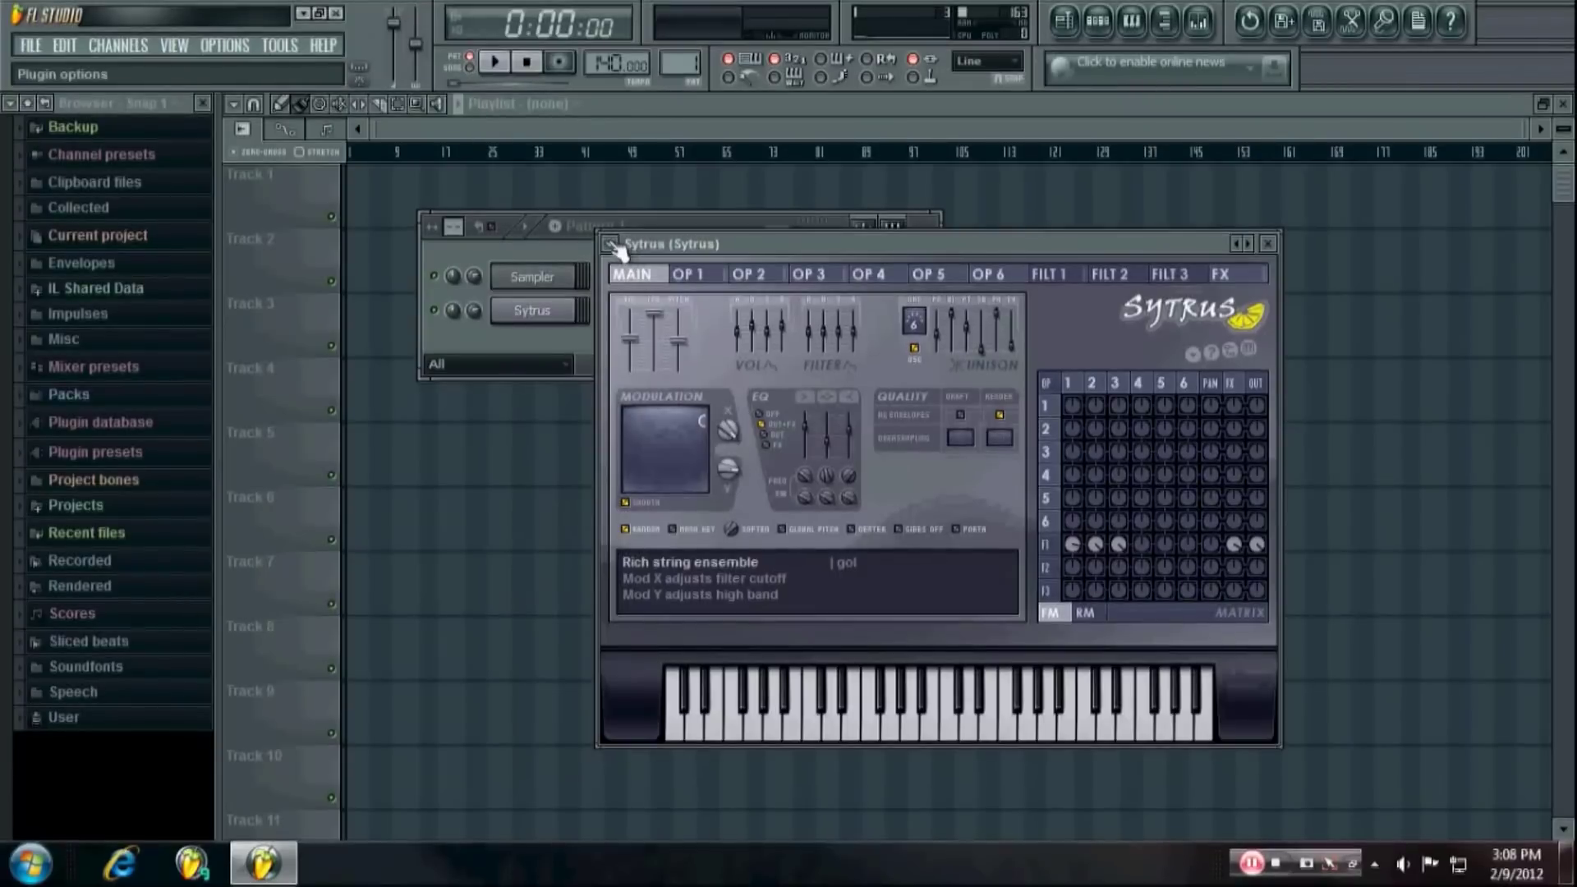
click(611, 244)
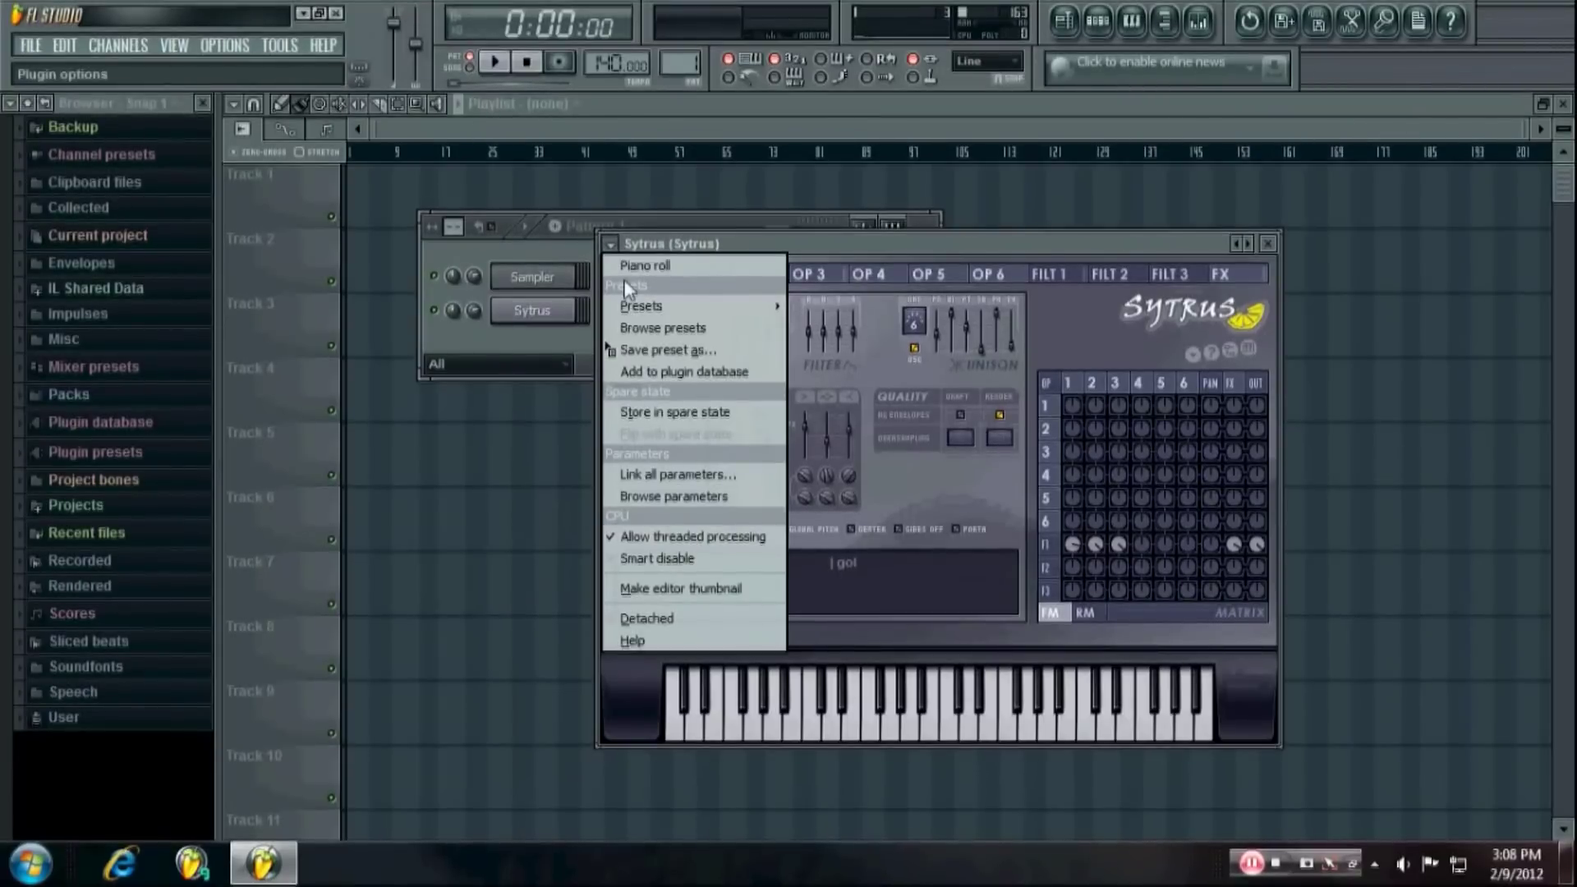
mouse_move(642, 309)
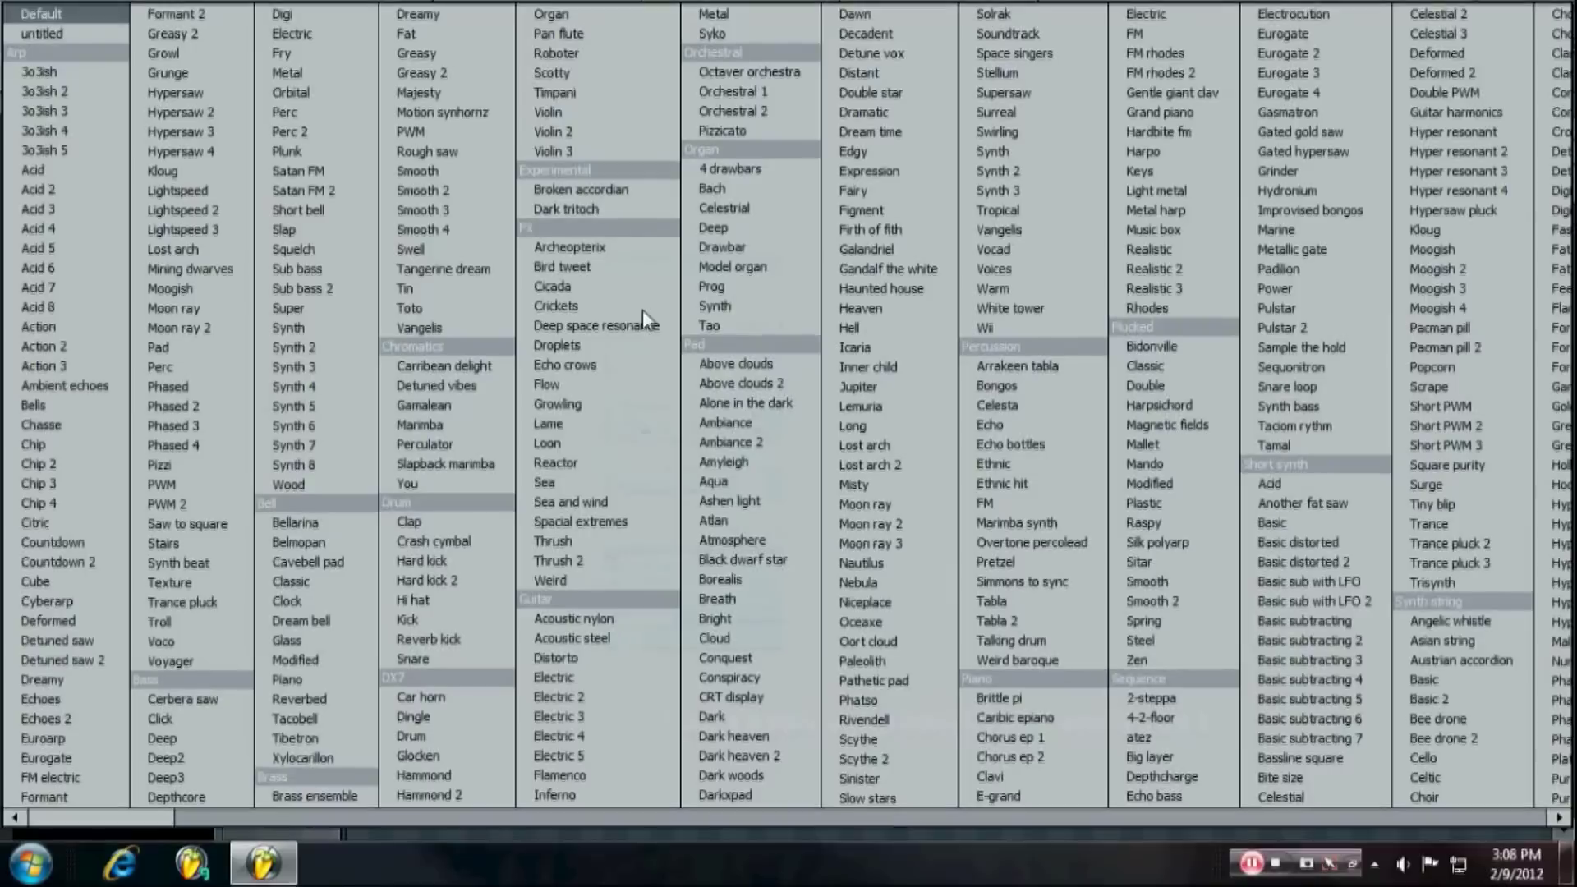
click(82, 17)
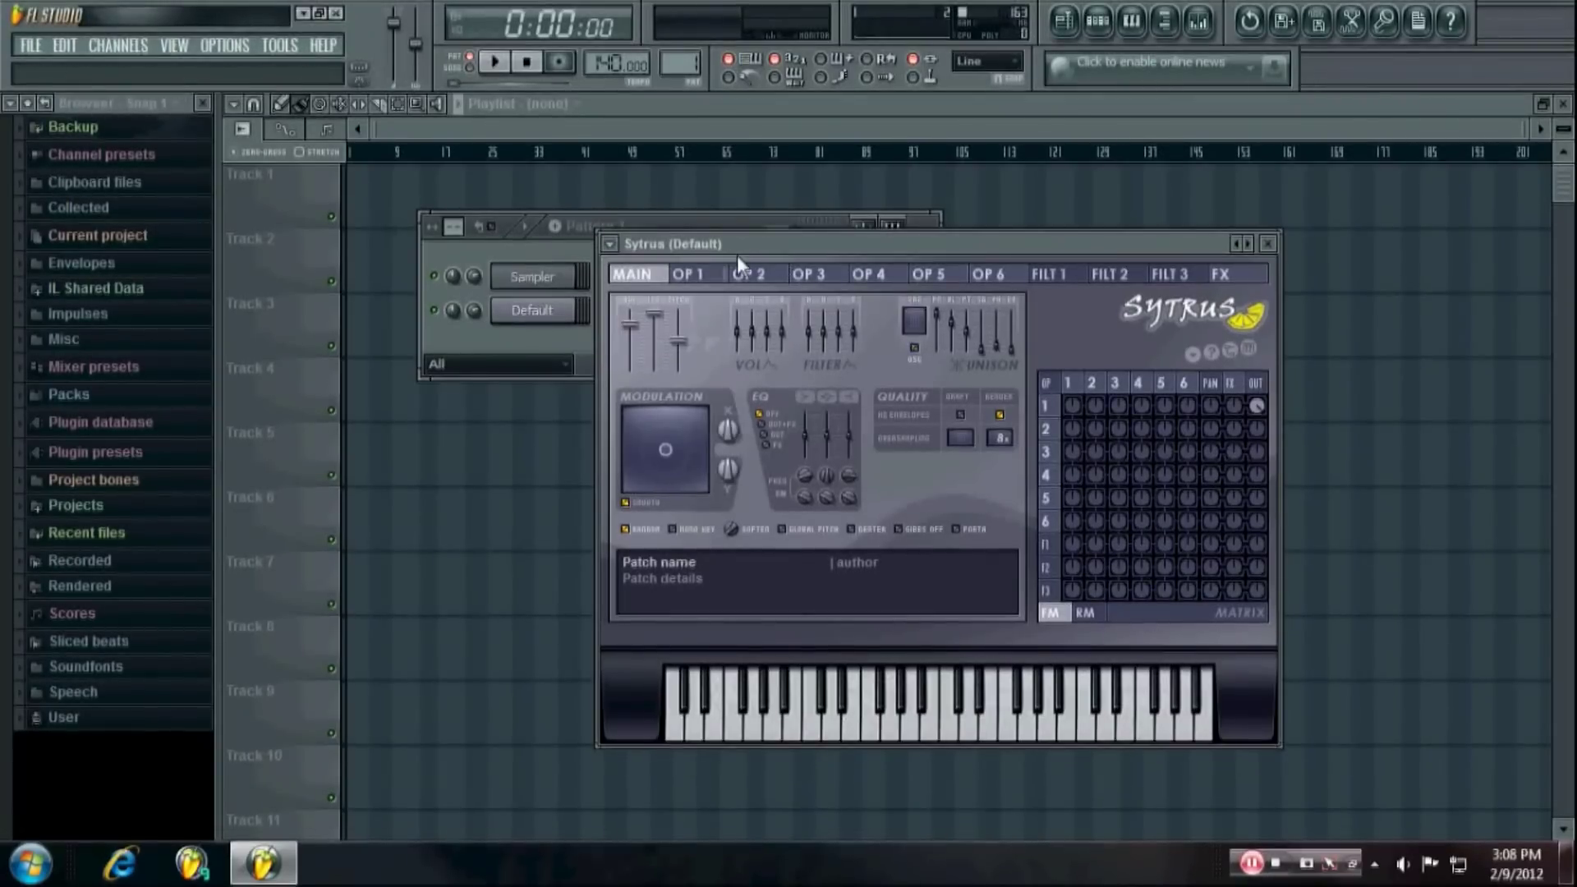
key(v)
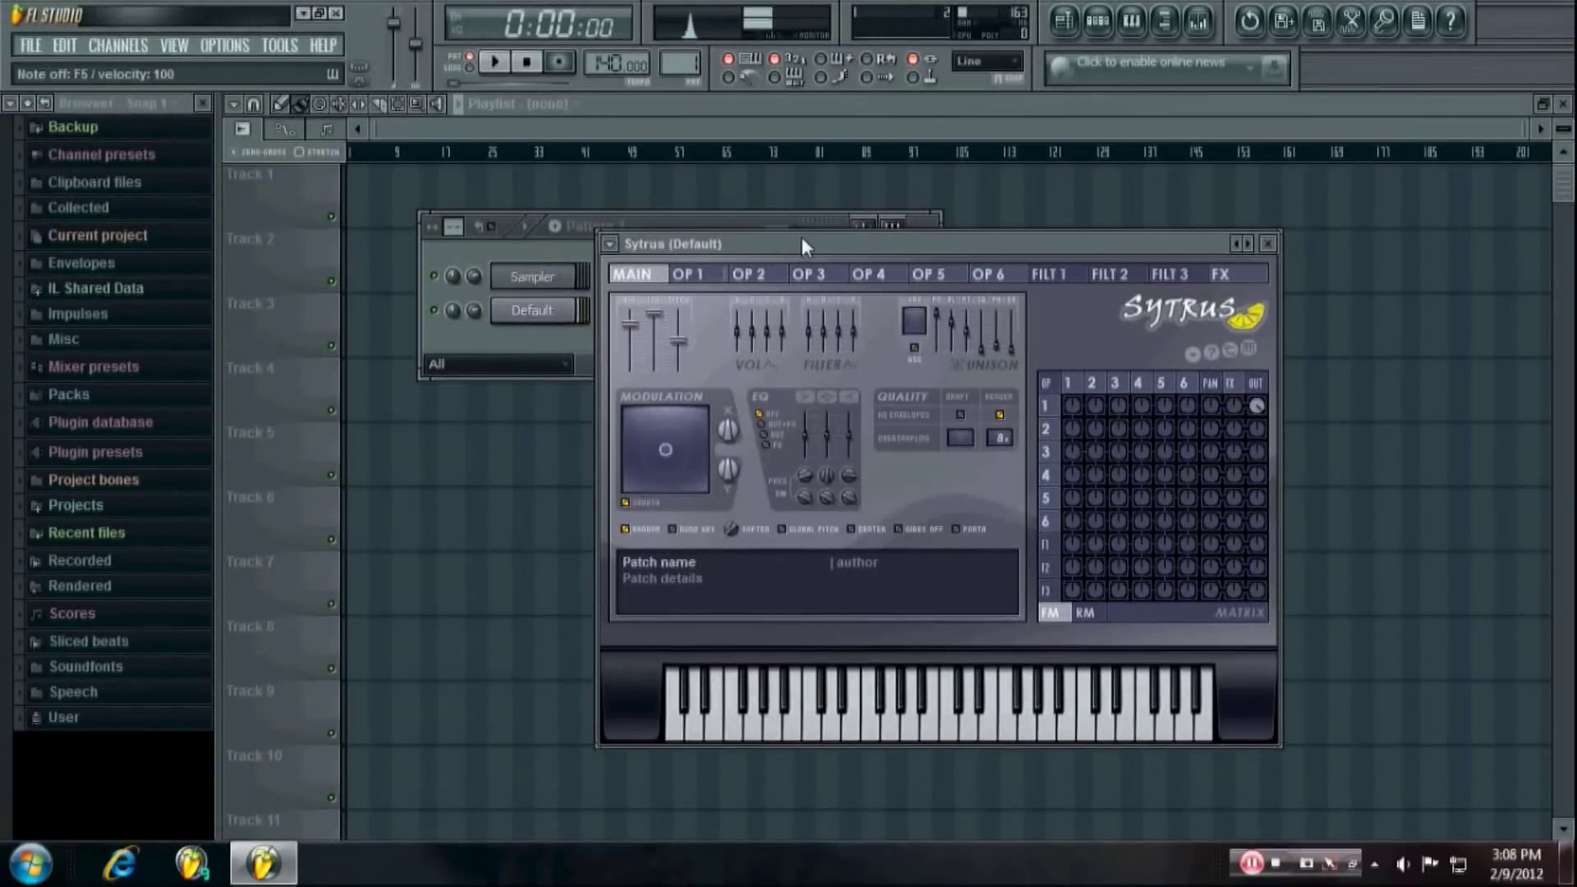
drag(820, 239, 795, 188)
Give operator 1 a 0.0000 frequency ratio and a fixed 40 Hz offset, slightly shortening the envelope's last point
click(694, 223)
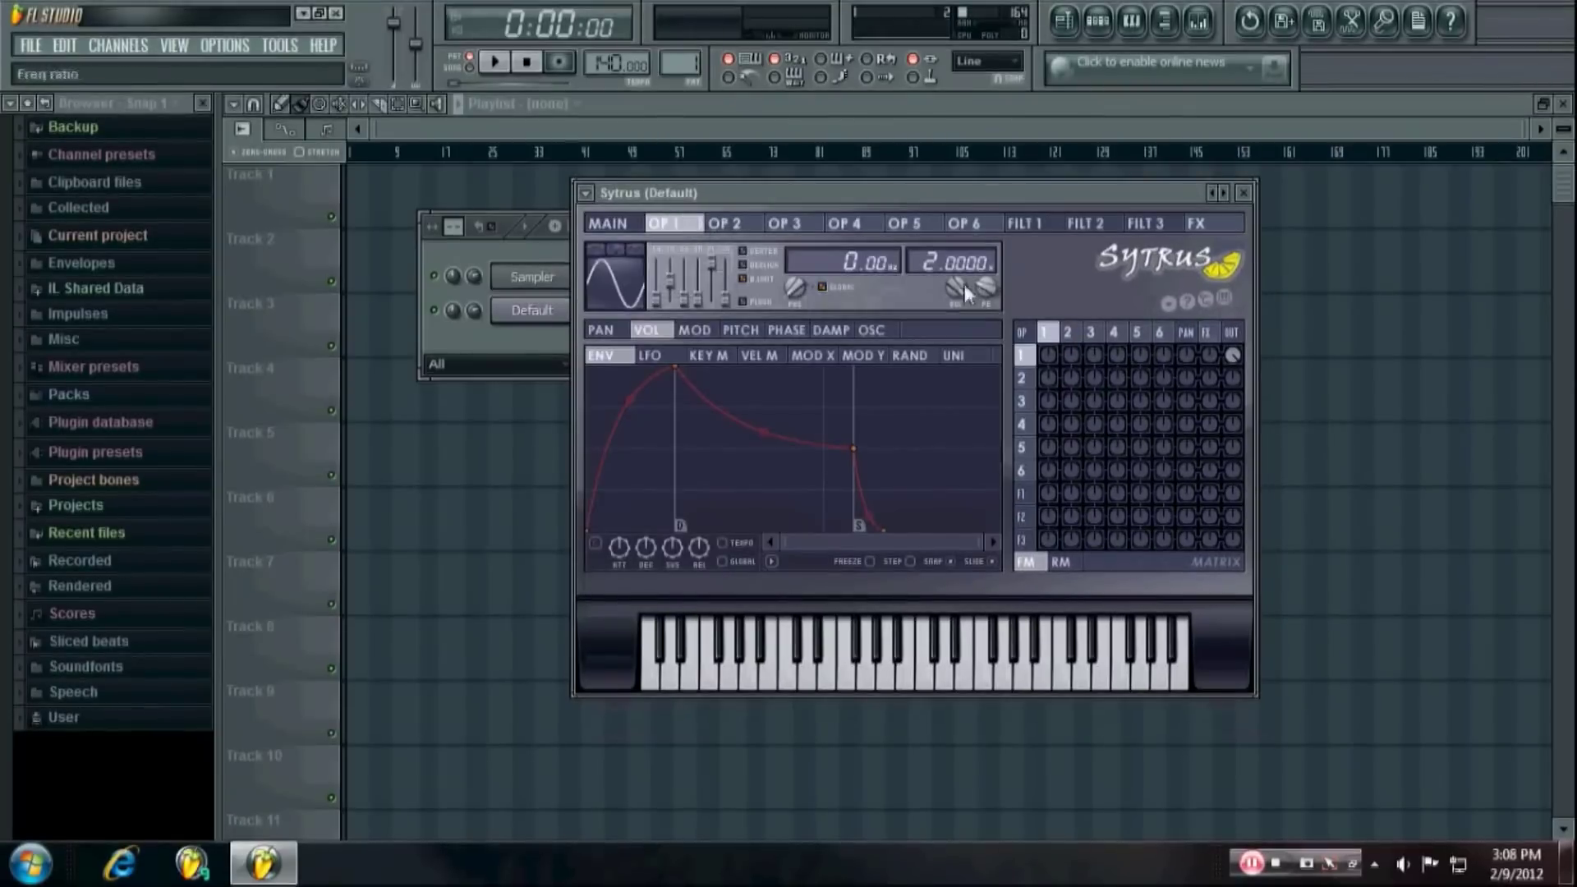
drag(917, 261, 918, 274)
drag(857, 262, 854, 208)
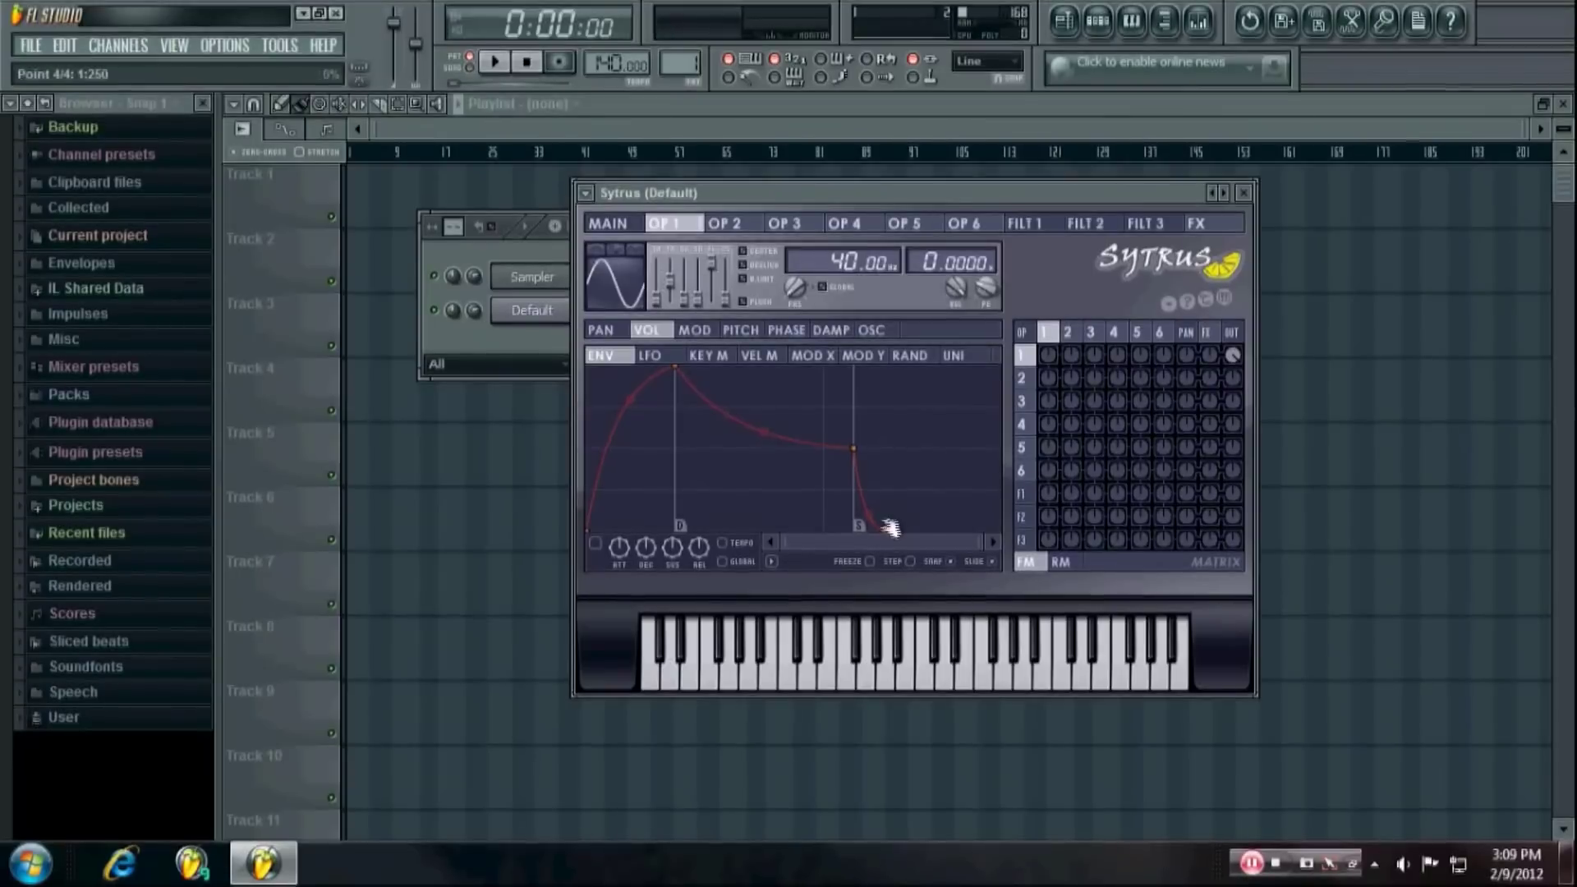
drag(889, 526, 878, 524)
click(760, 332)
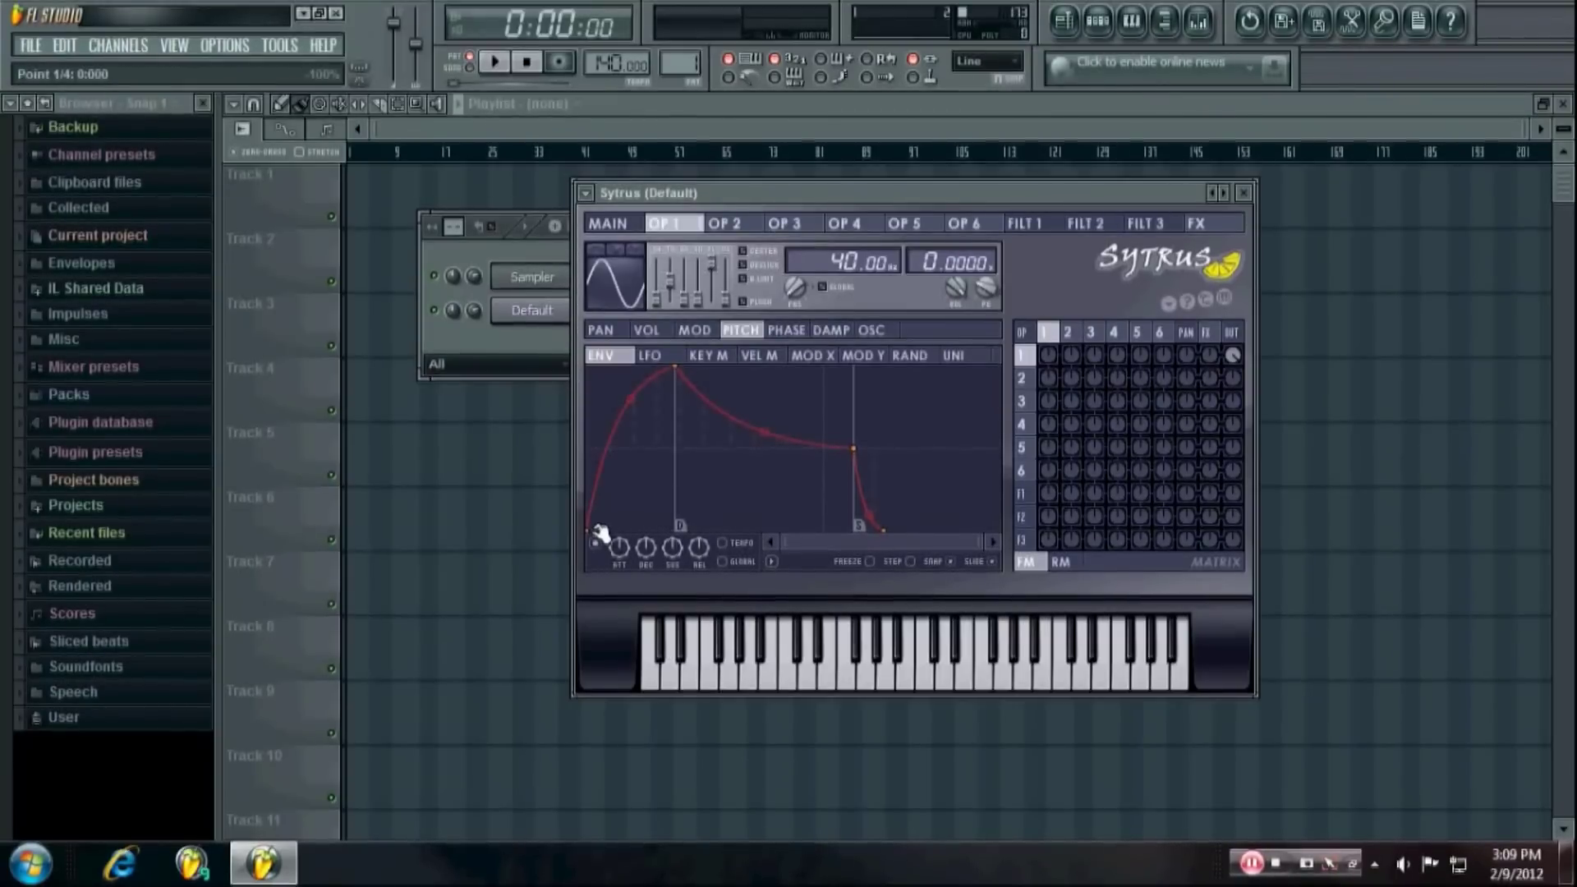
Start operator 1's pitch envelope at the top, drop point 2 quickly, and delete the last point
drag(600, 534, 665, 369)
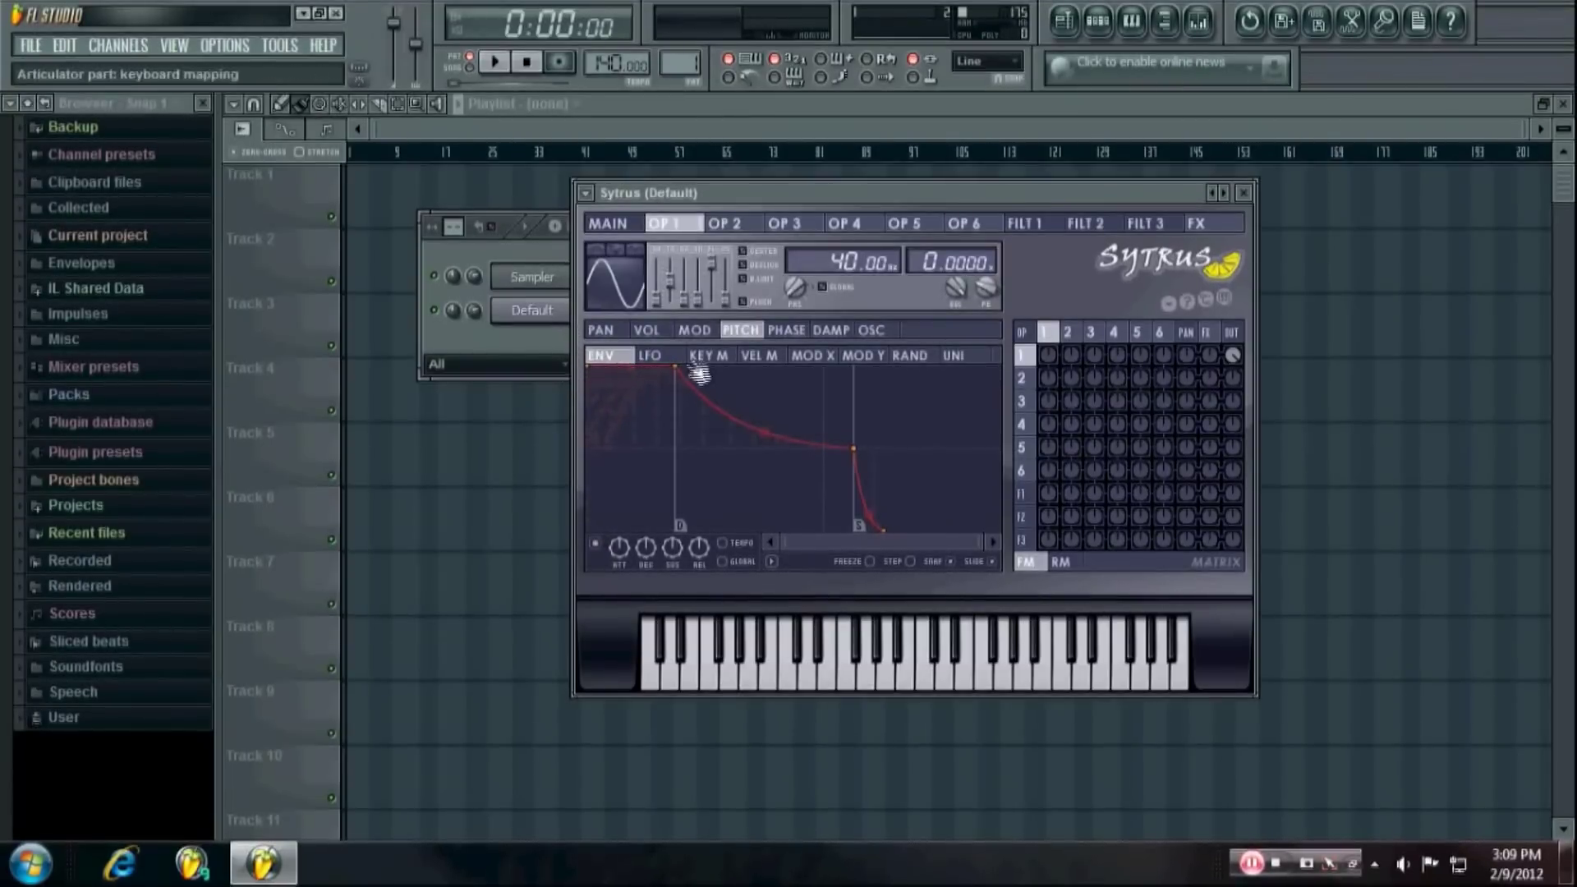
drag(688, 370, 667, 452)
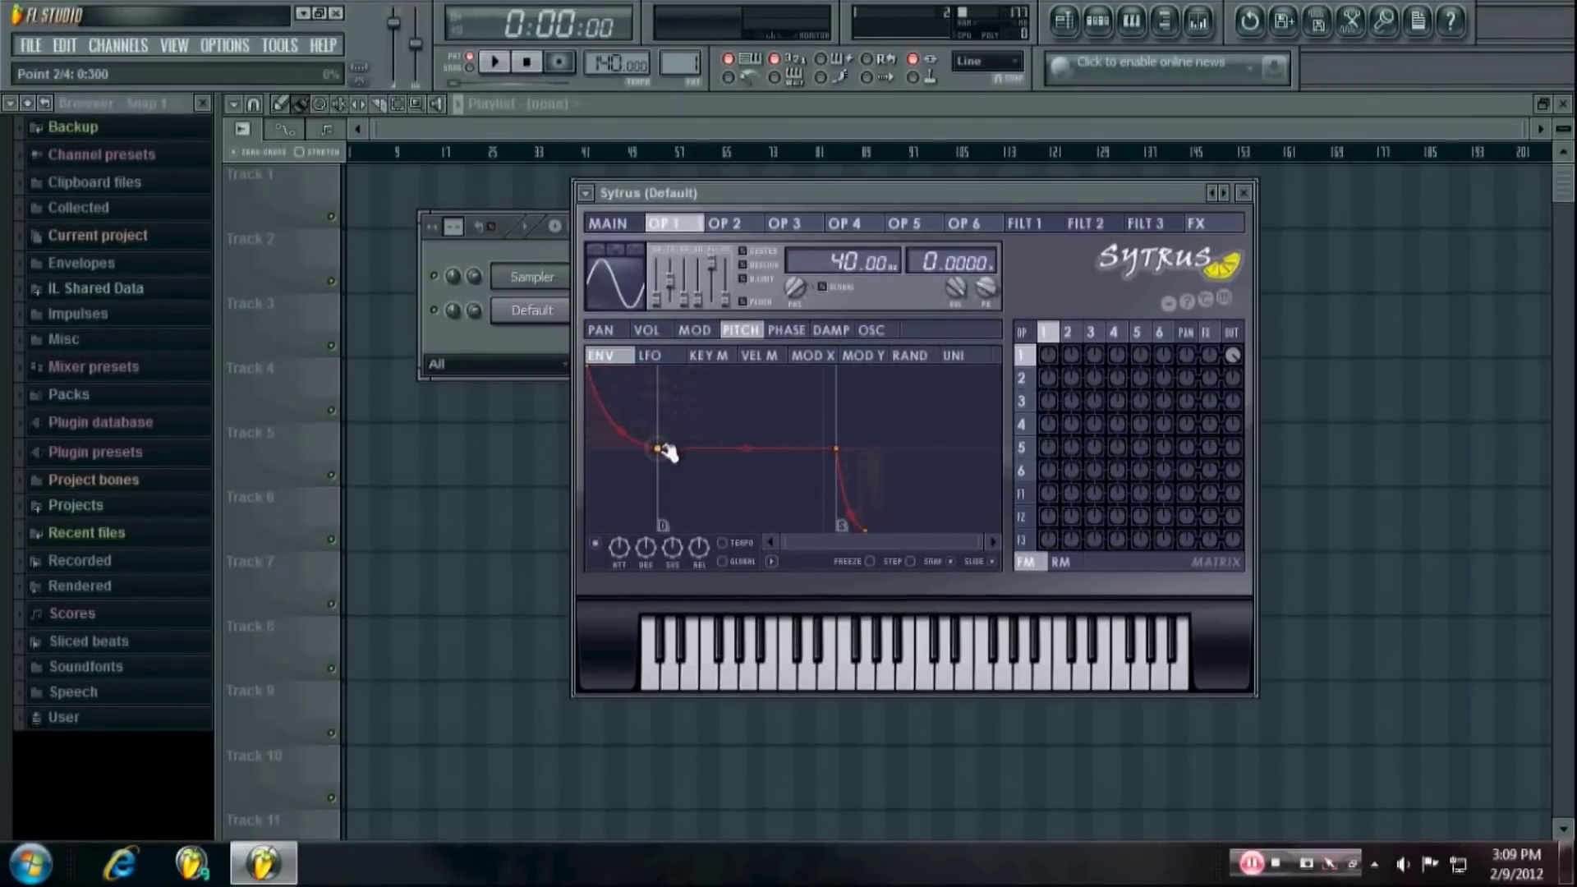
right_click(867, 532)
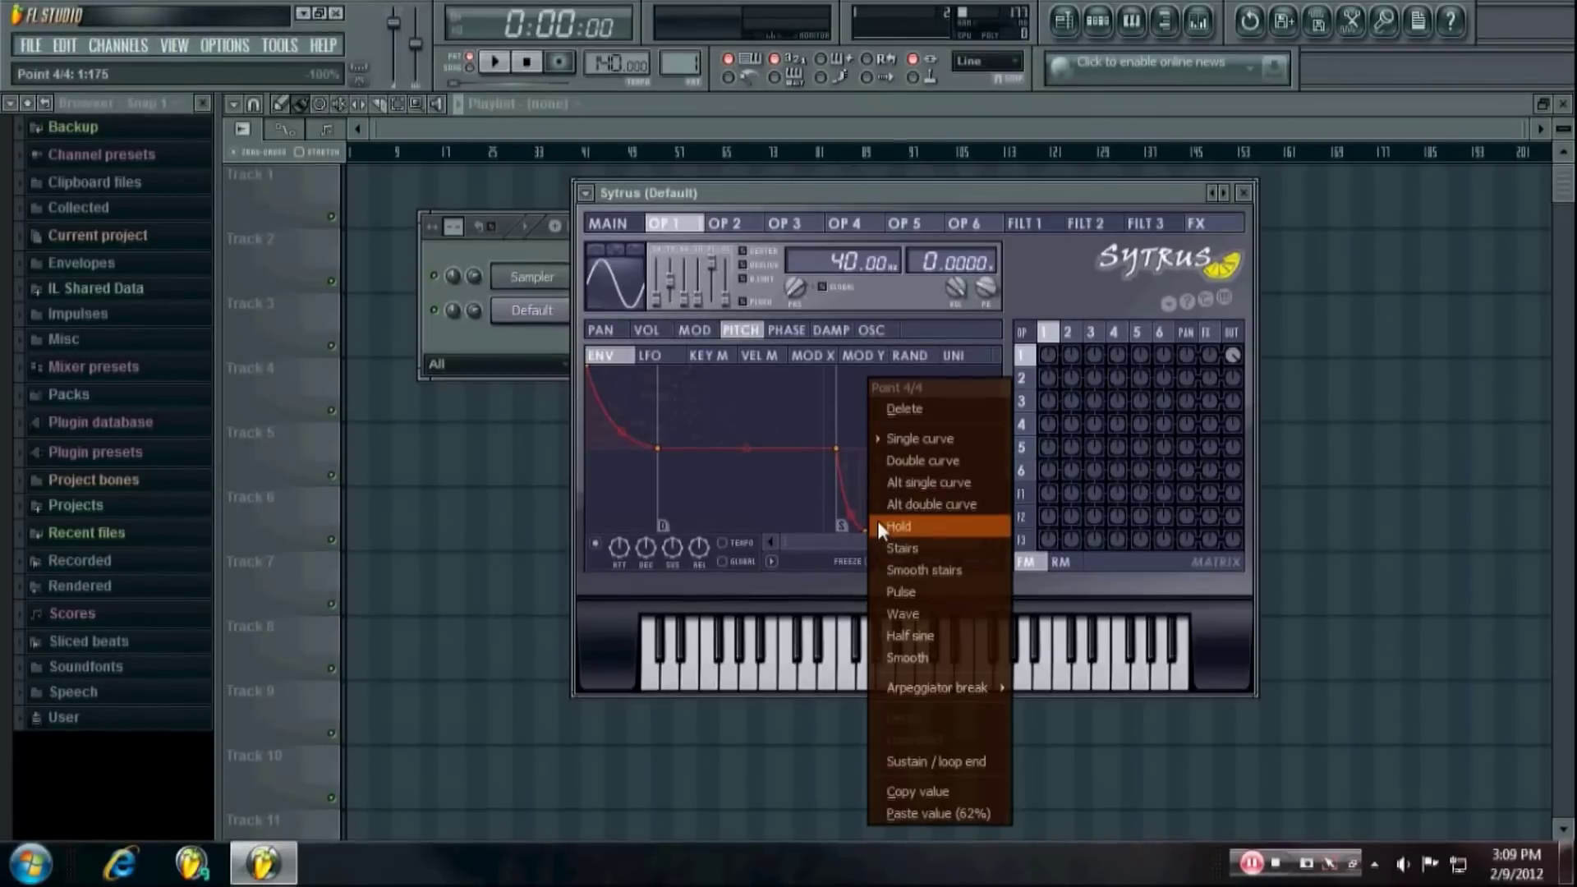
click(905, 417)
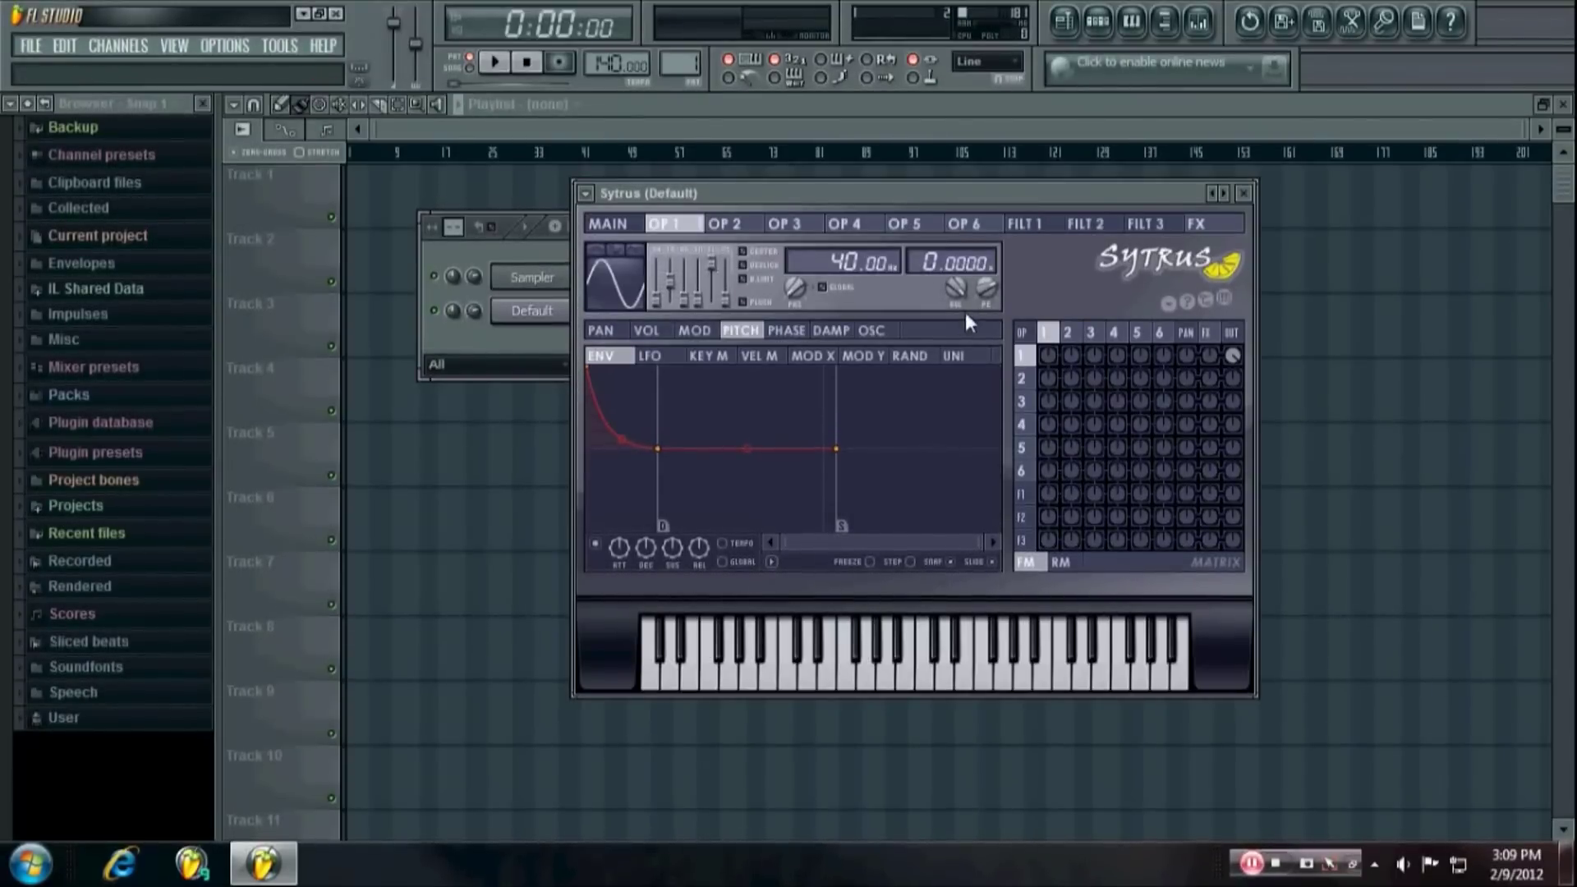
Raise the pitch envelope amount to +4800 cents, auditioning the pitch drop
key(z)
key(z)
key(z)
key(z)
drag(987, 289, 987, 289)
drag(987, 284, 987, 289)
key(z)
key(z)
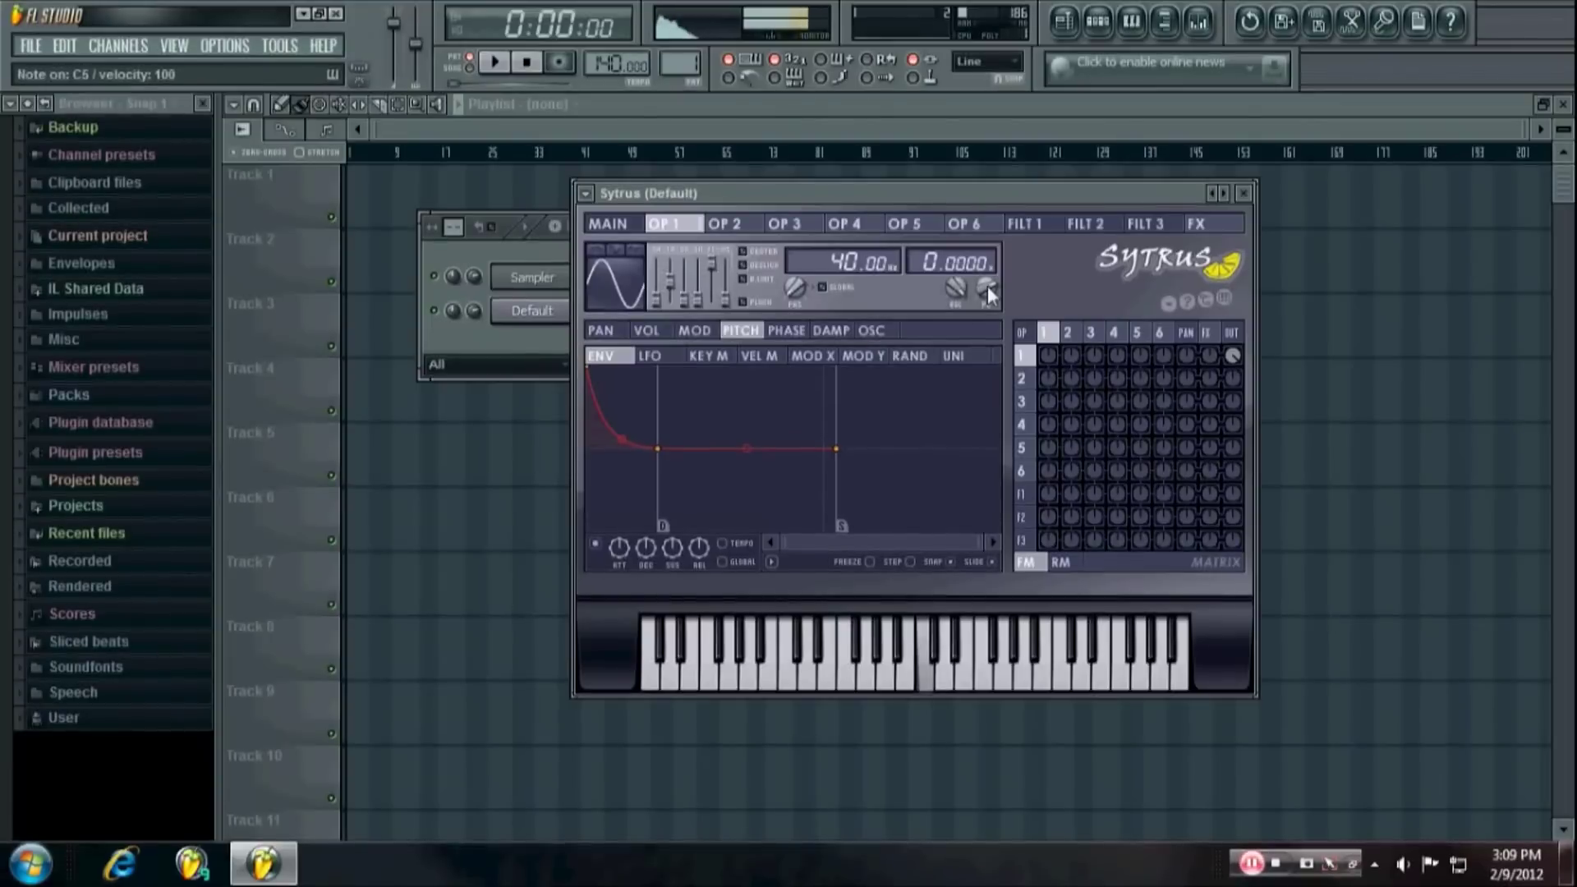
click(669, 332)
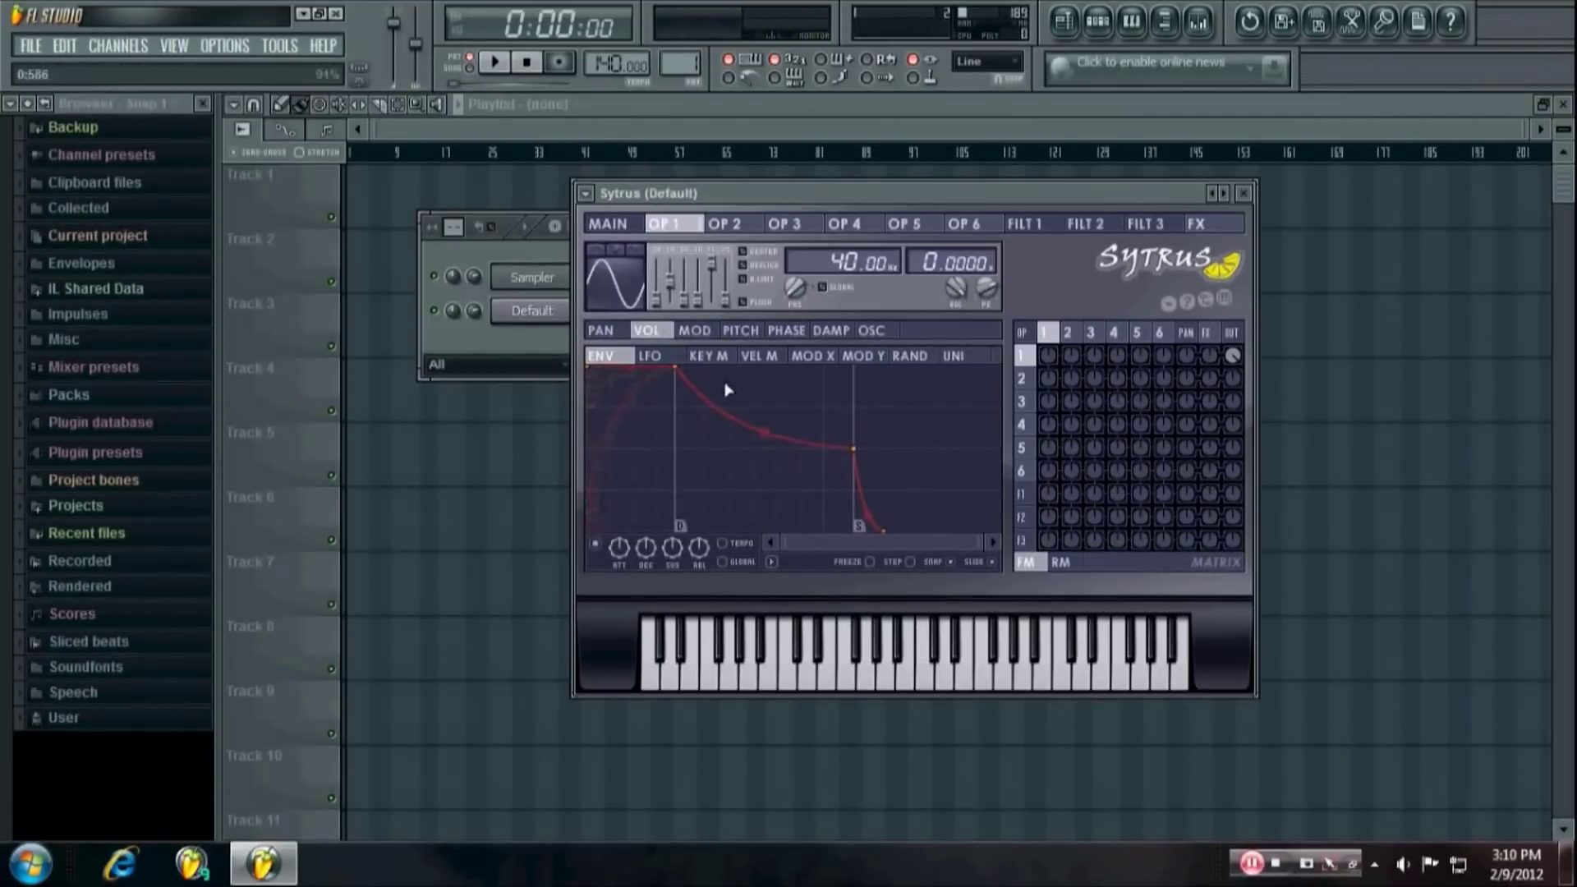
Pull operator 1's volume decay and sustain to silence, delete the last point, and make the first segment an S-curve
drag(676, 369, 710, 580)
drag(883, 449, 828, 526)
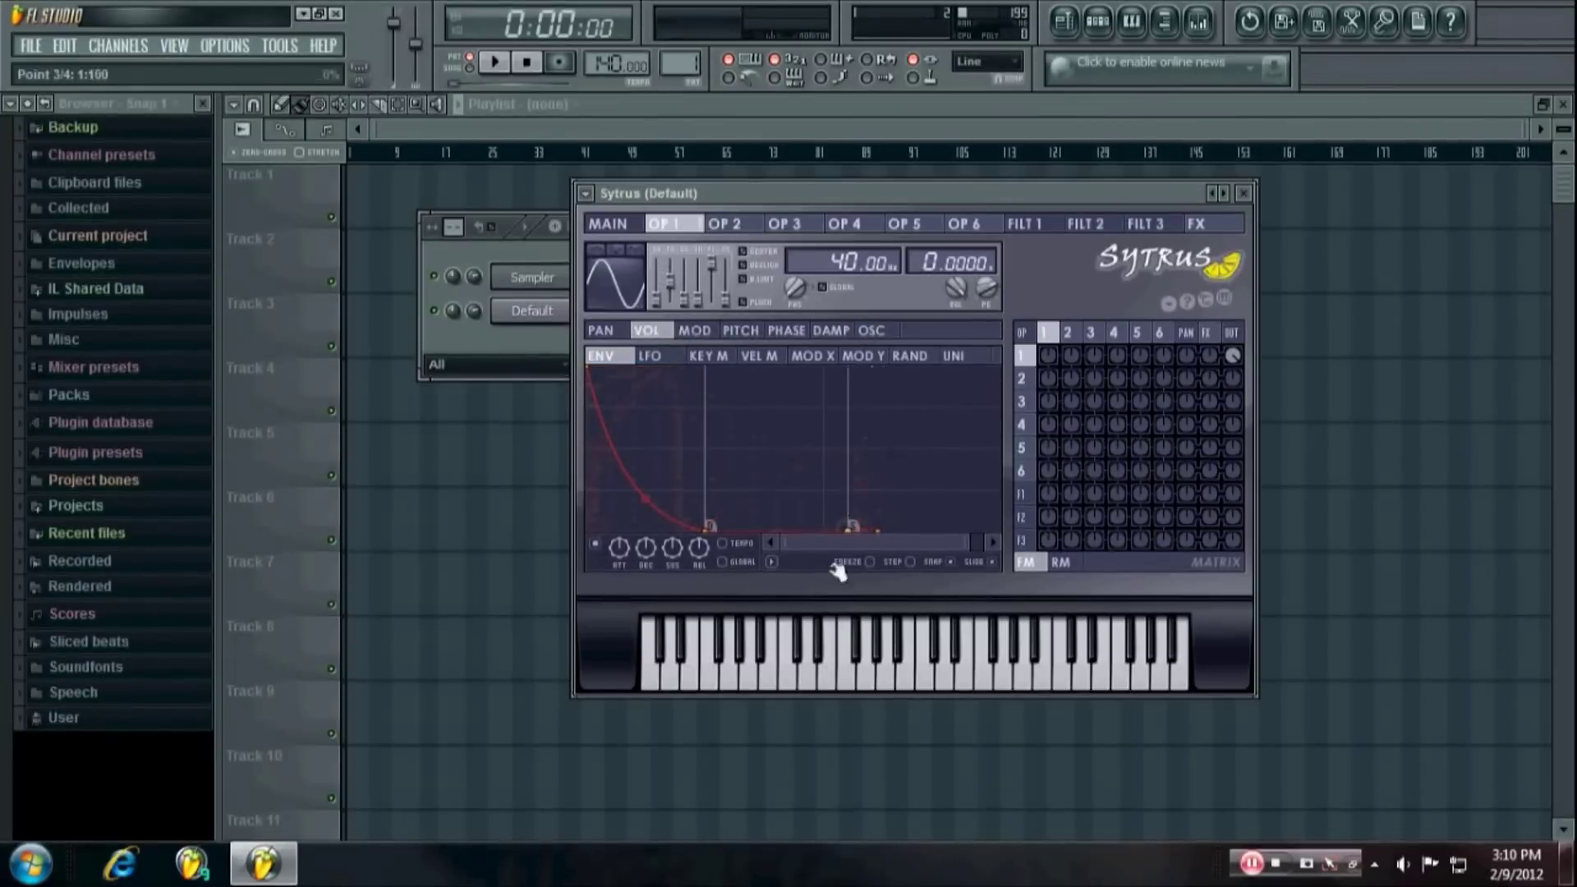
right_click(865, 529)
click(893, 409)
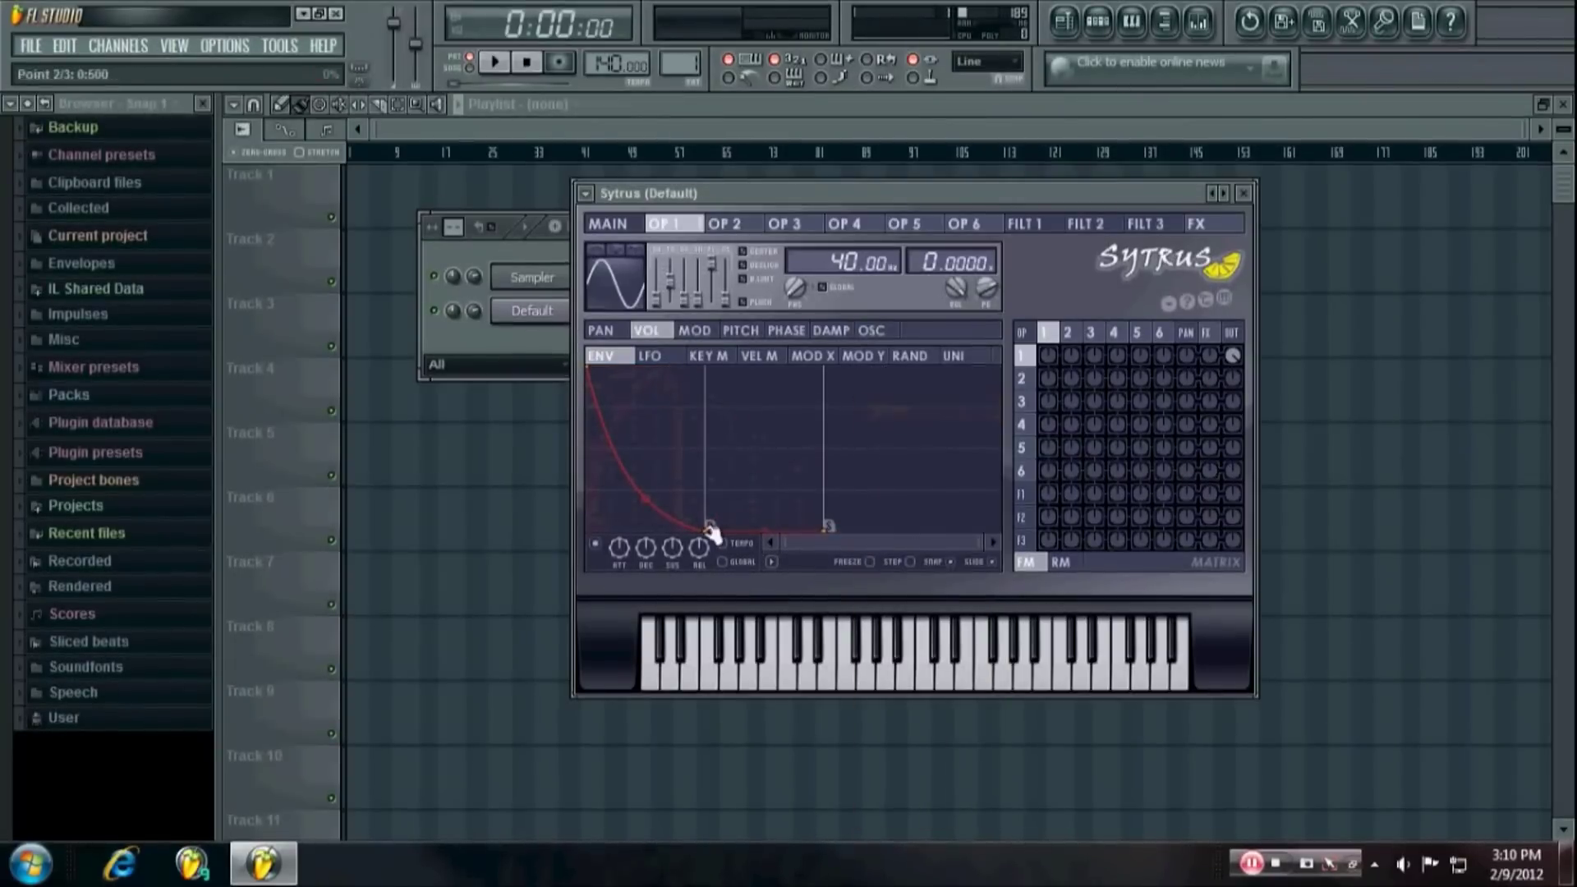
right_click(709, 527)
click(762, 459)
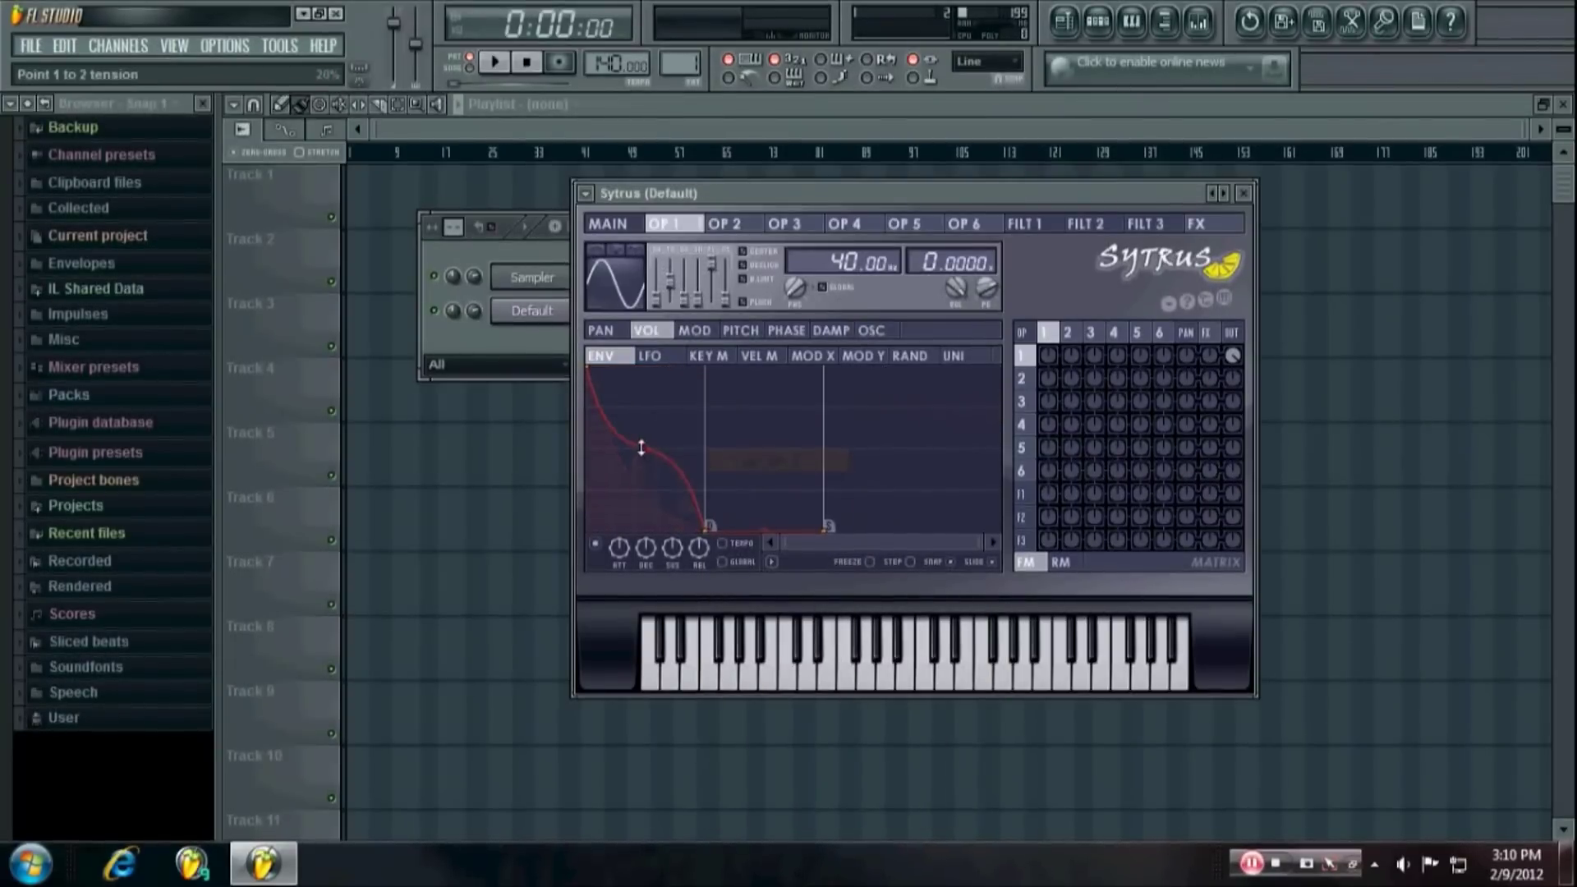
drag(646, 450, 646, 431)
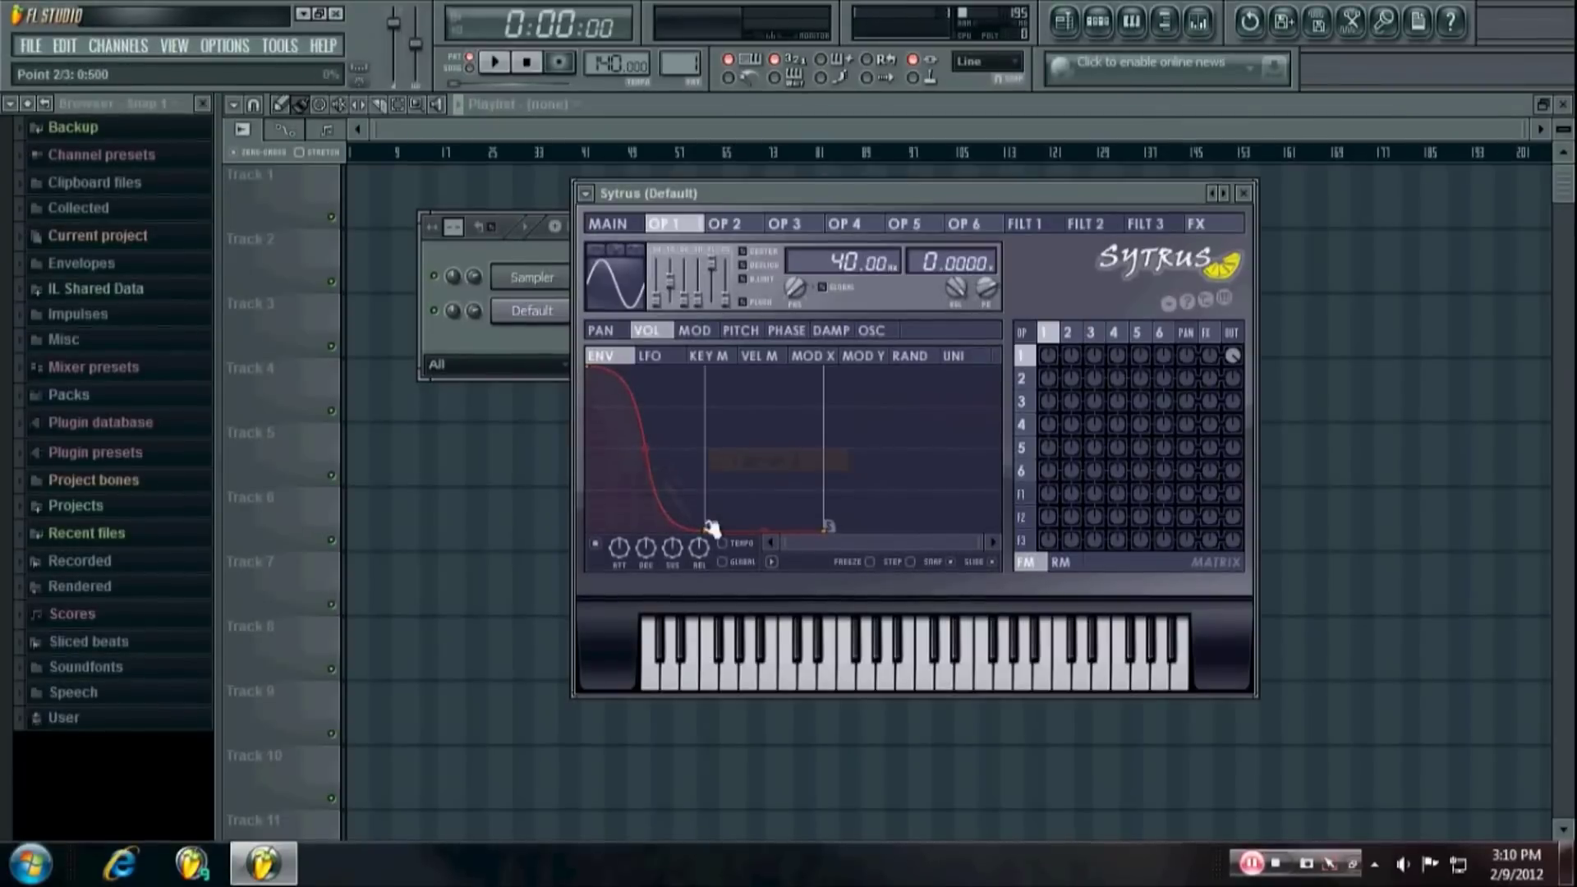
Fine-tune the decay point's position and increase the attack time scale, auditioning the kick
drag(711, 528, 682, 526)
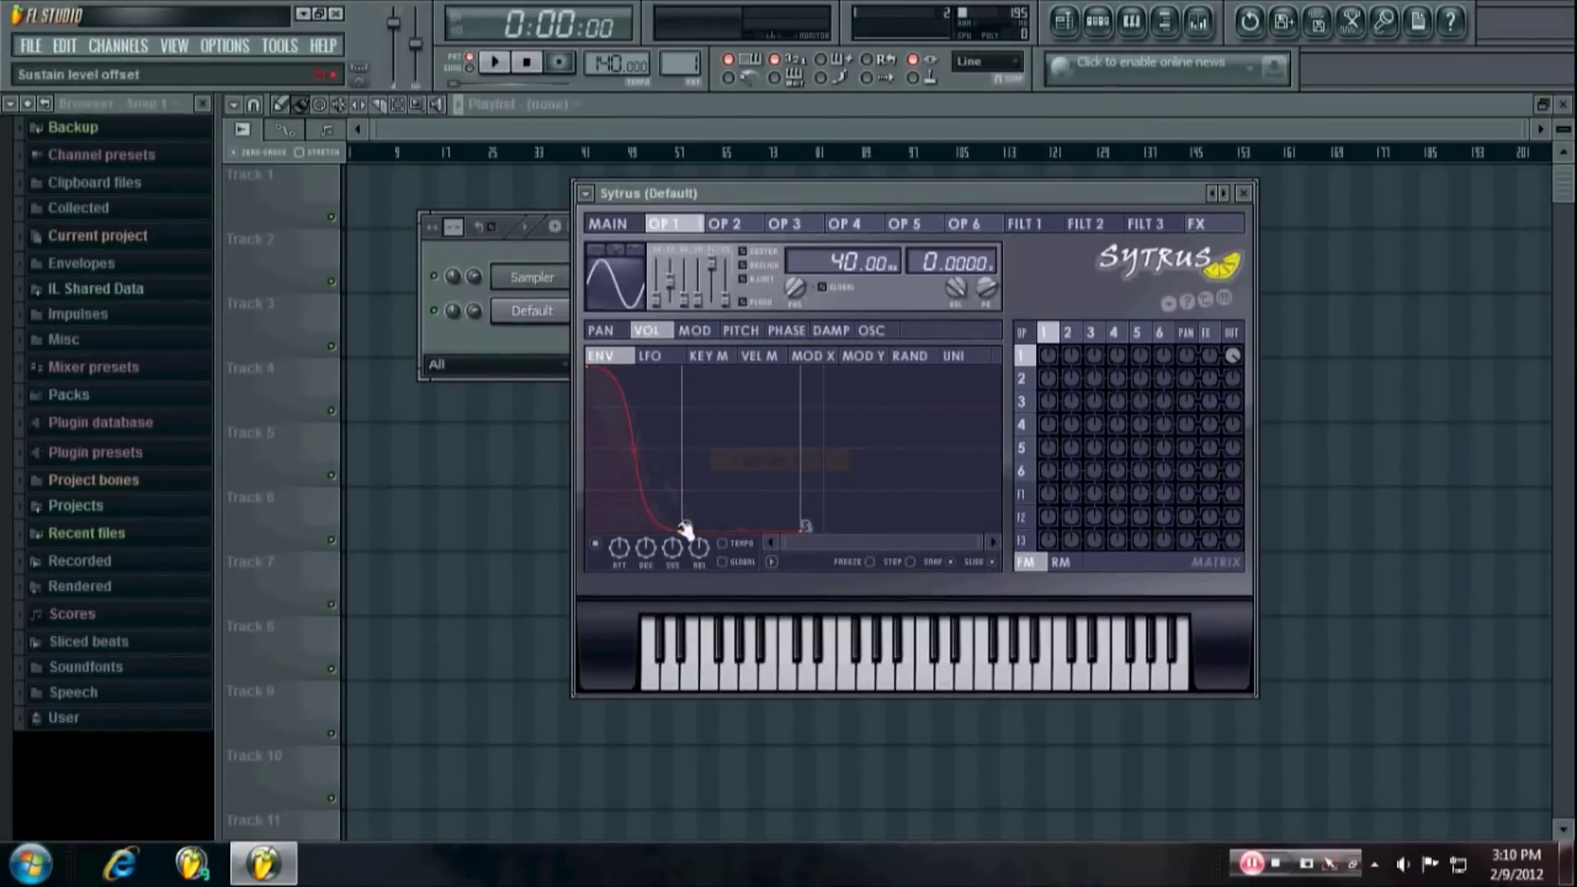
drag(689, 534, 729, 542)
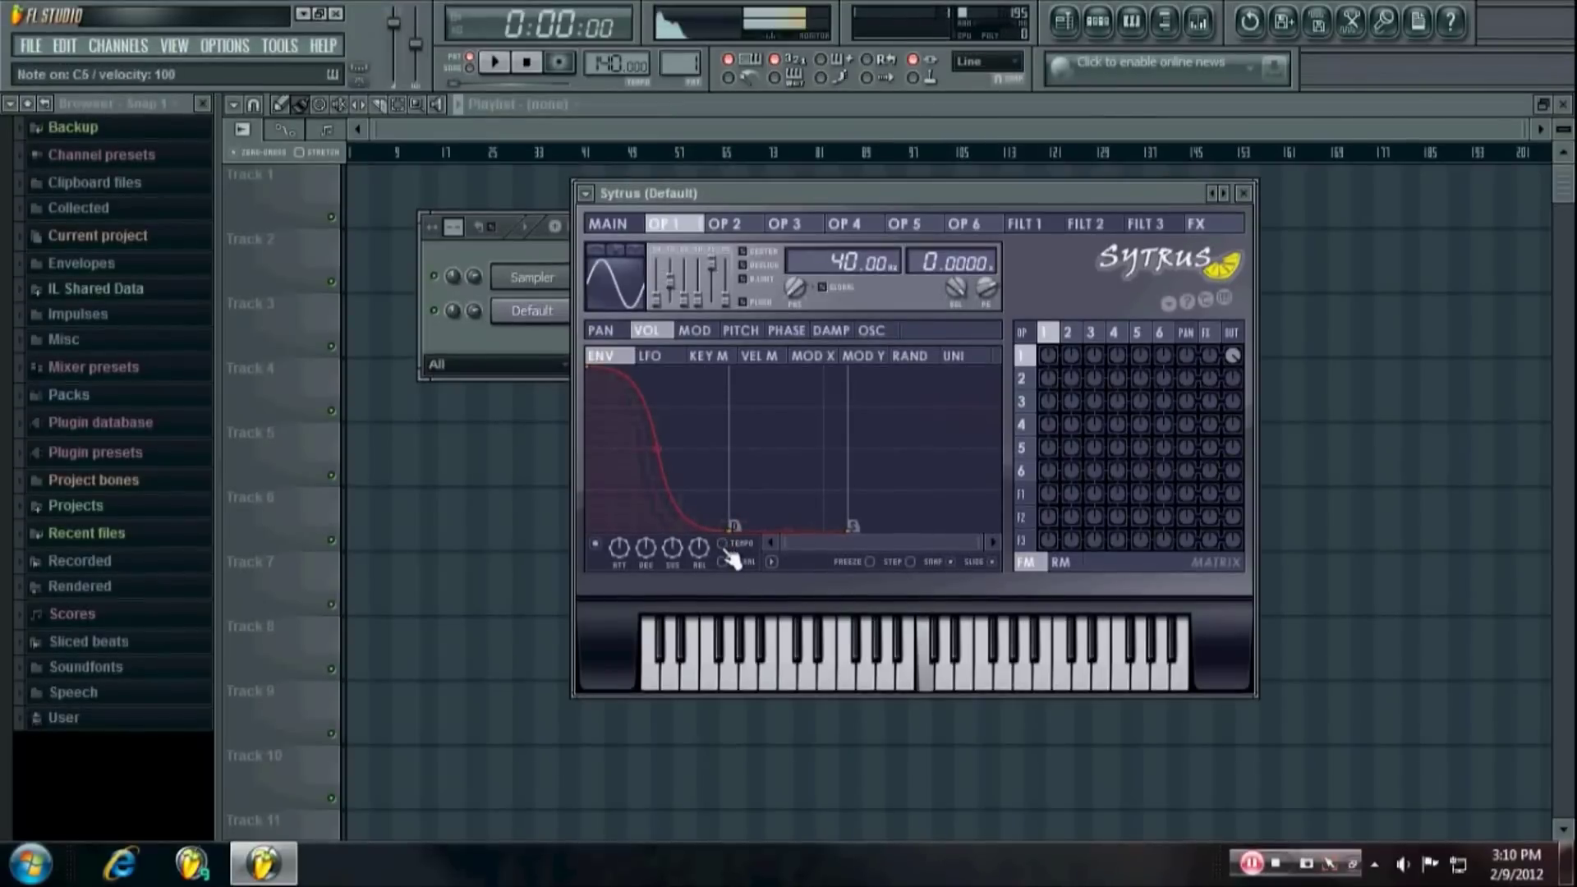
drag(733, 532, 723, 538)
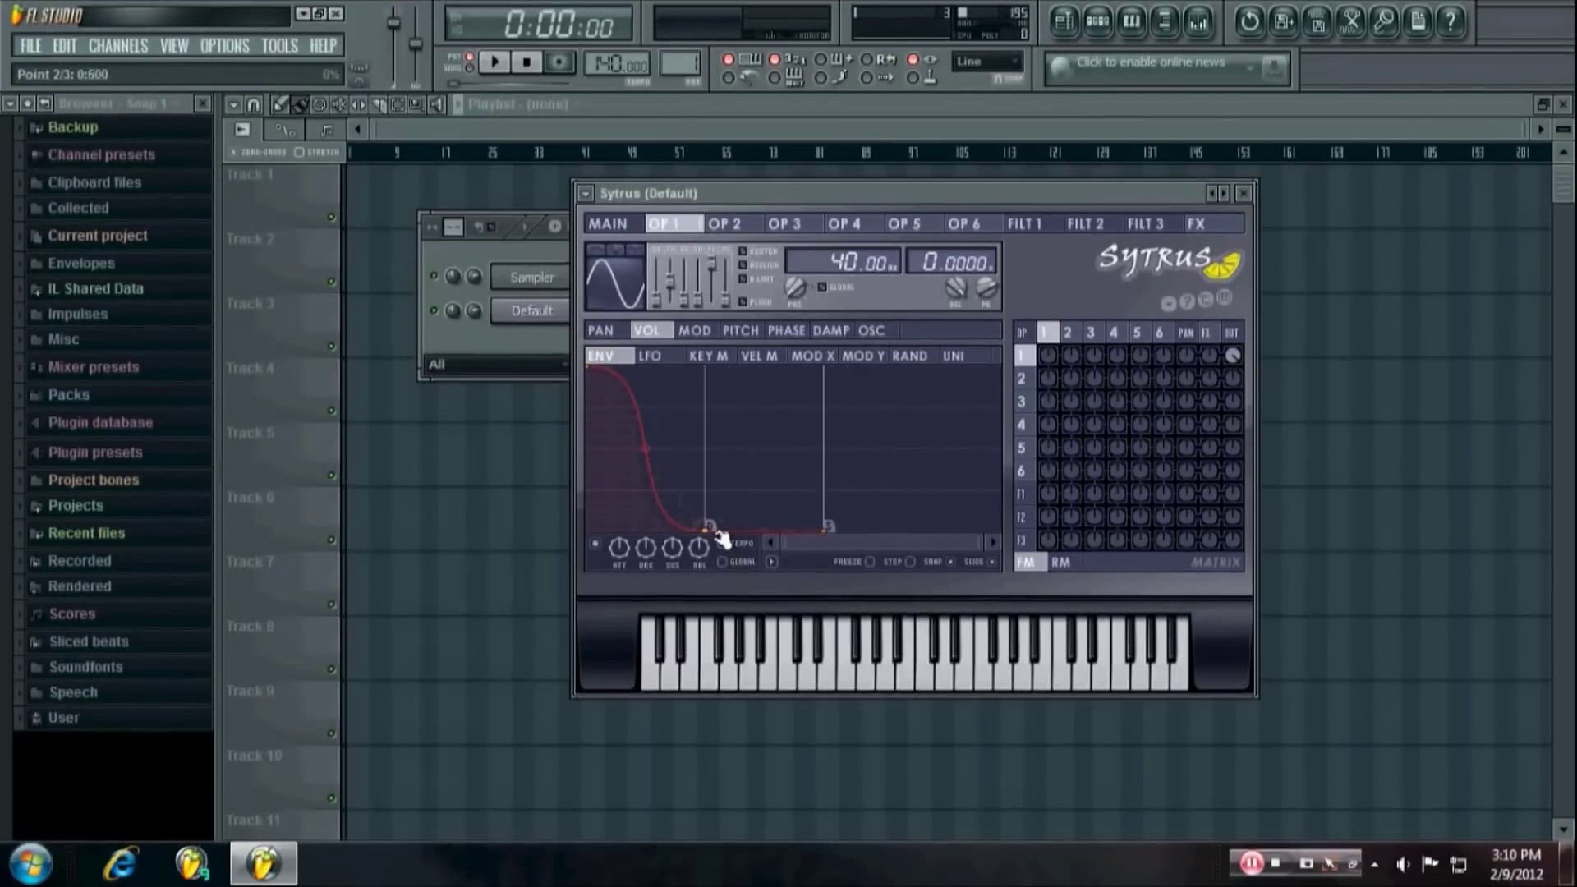
mouse_move(618, 549)
mouse_down()
mouse_move(618, 515)
mouse_move(617, 580)
mouse_up()
key(z)
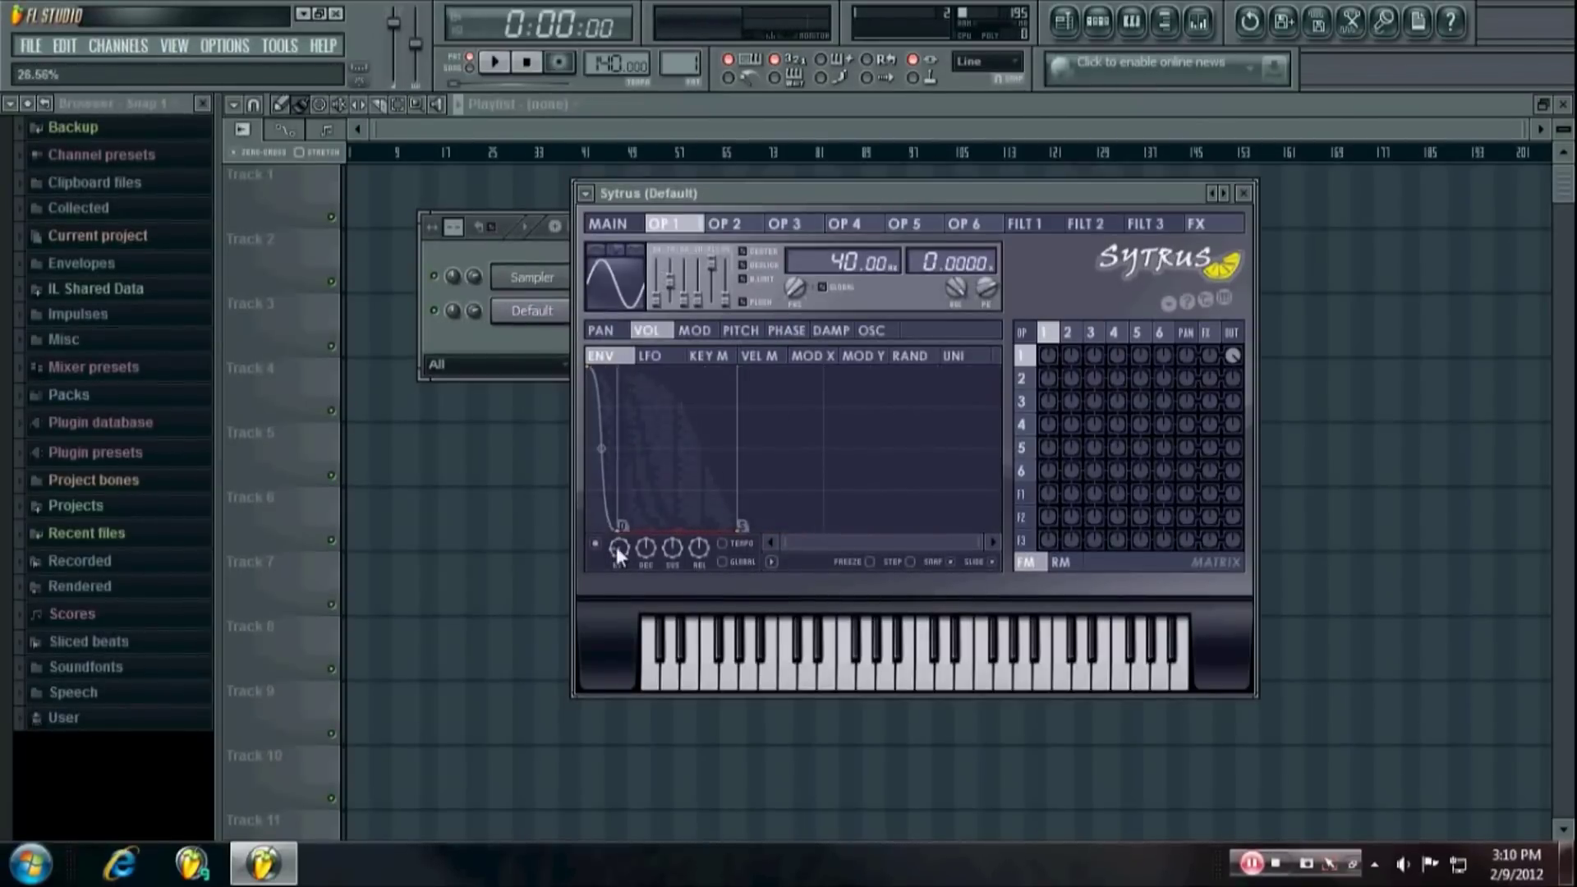
key(z)
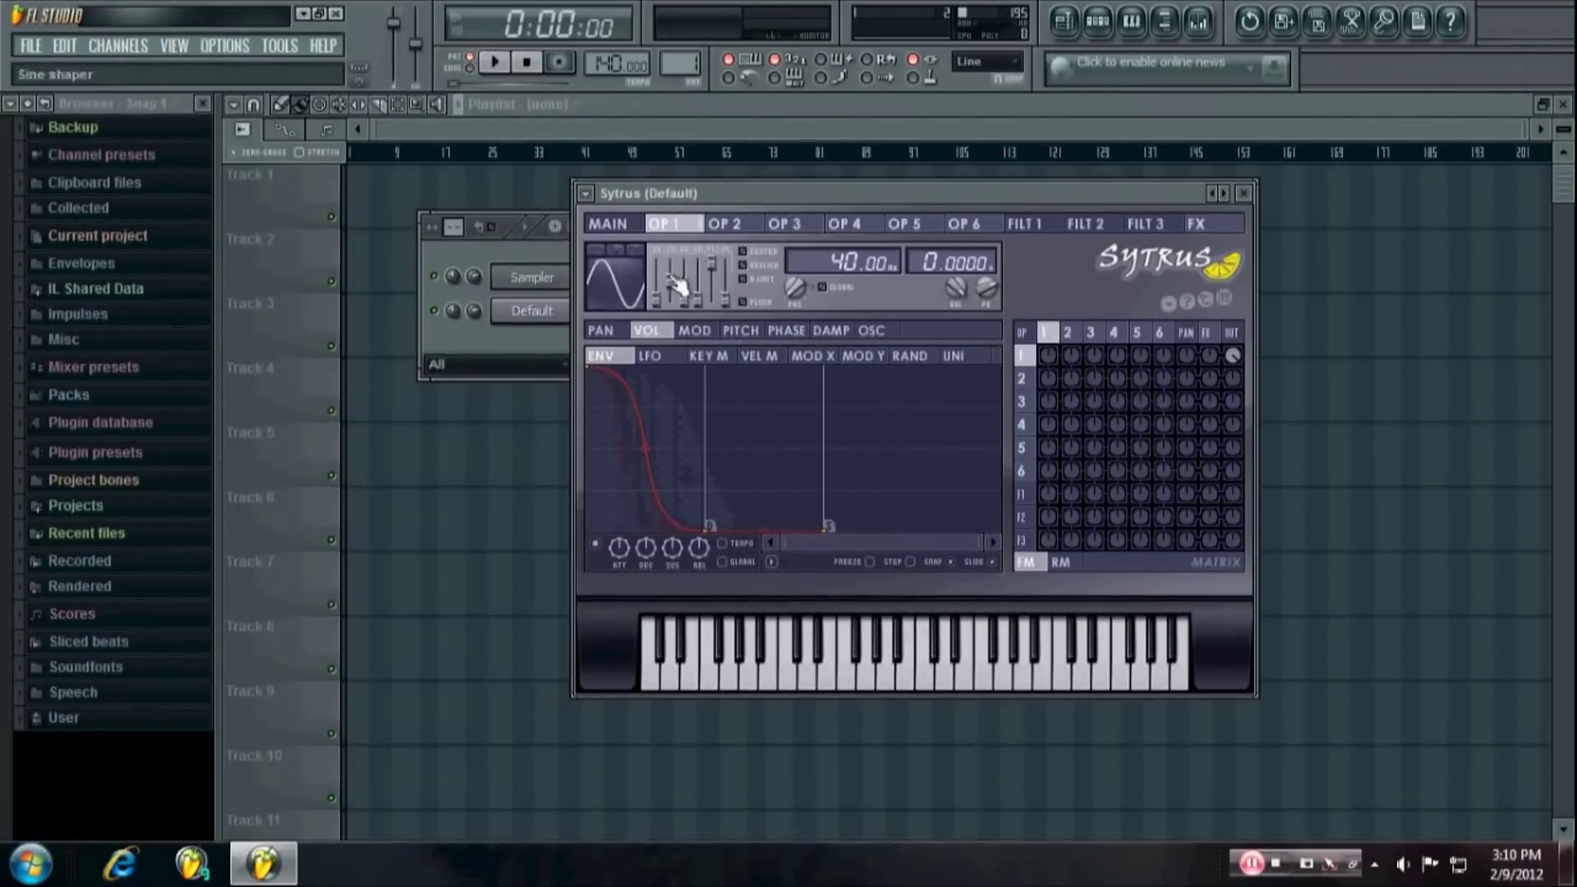
click(749, 332)
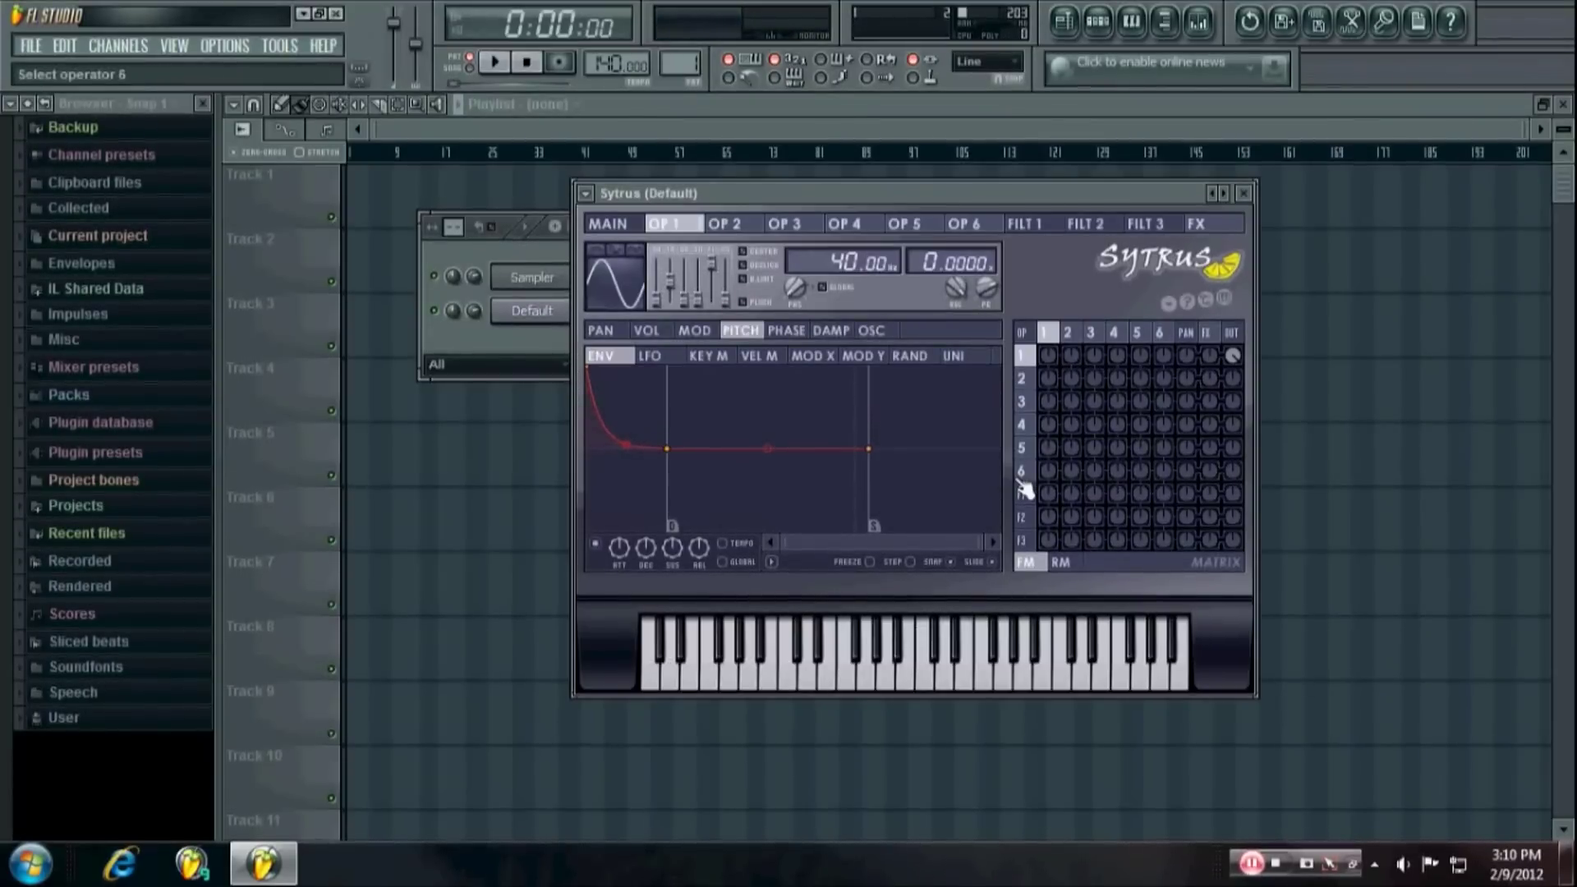
On operator 2's volume envelope, drop point 2 to zero and delete the last point
click(751, 229)
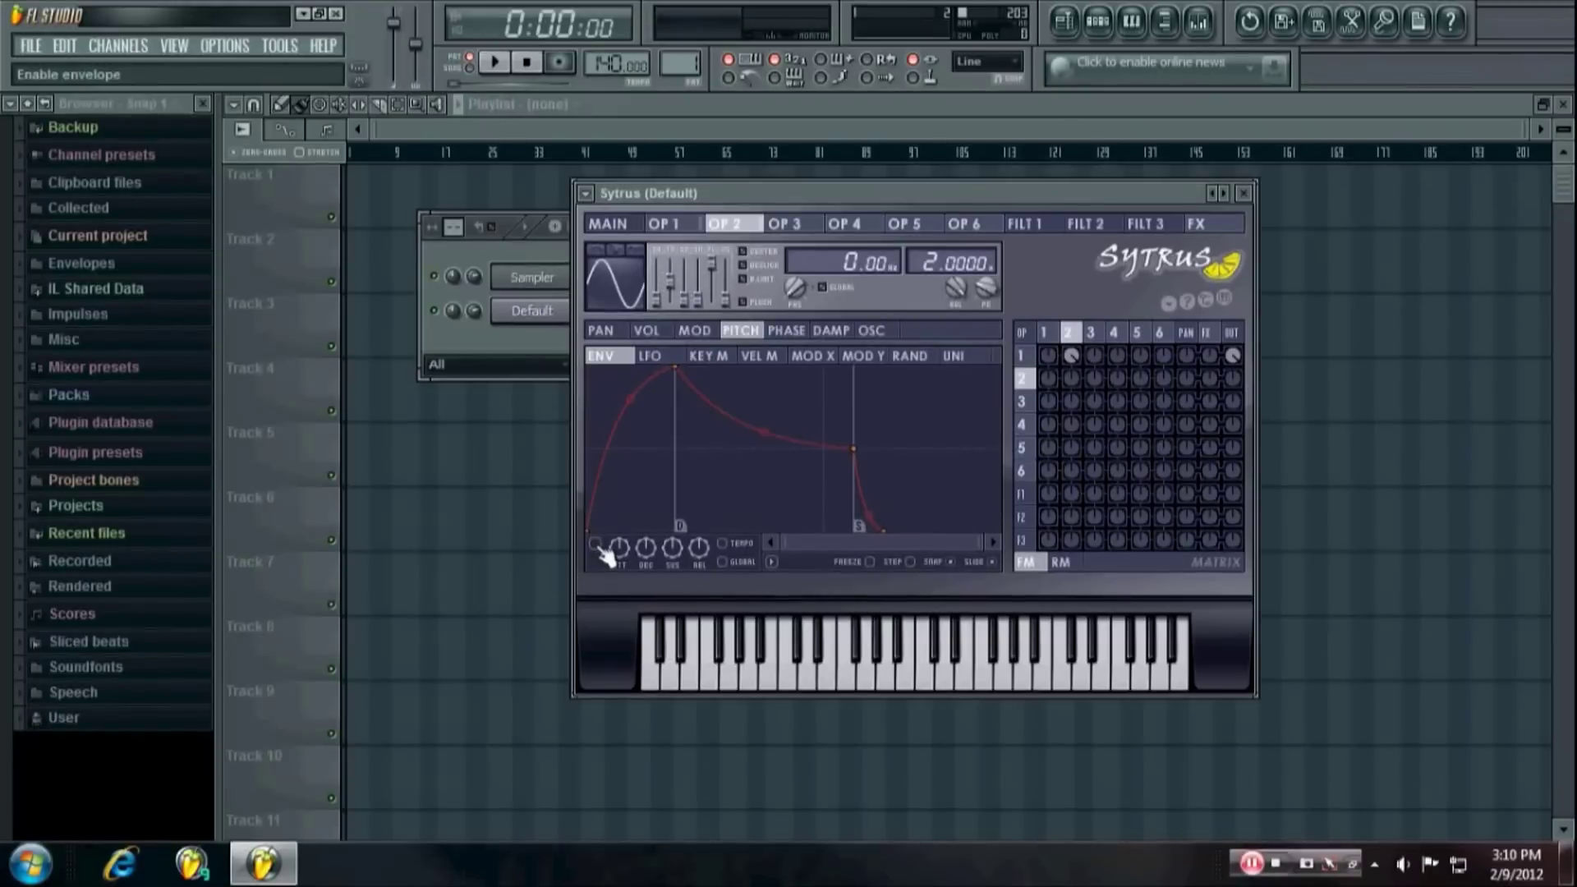
click(662, 331)
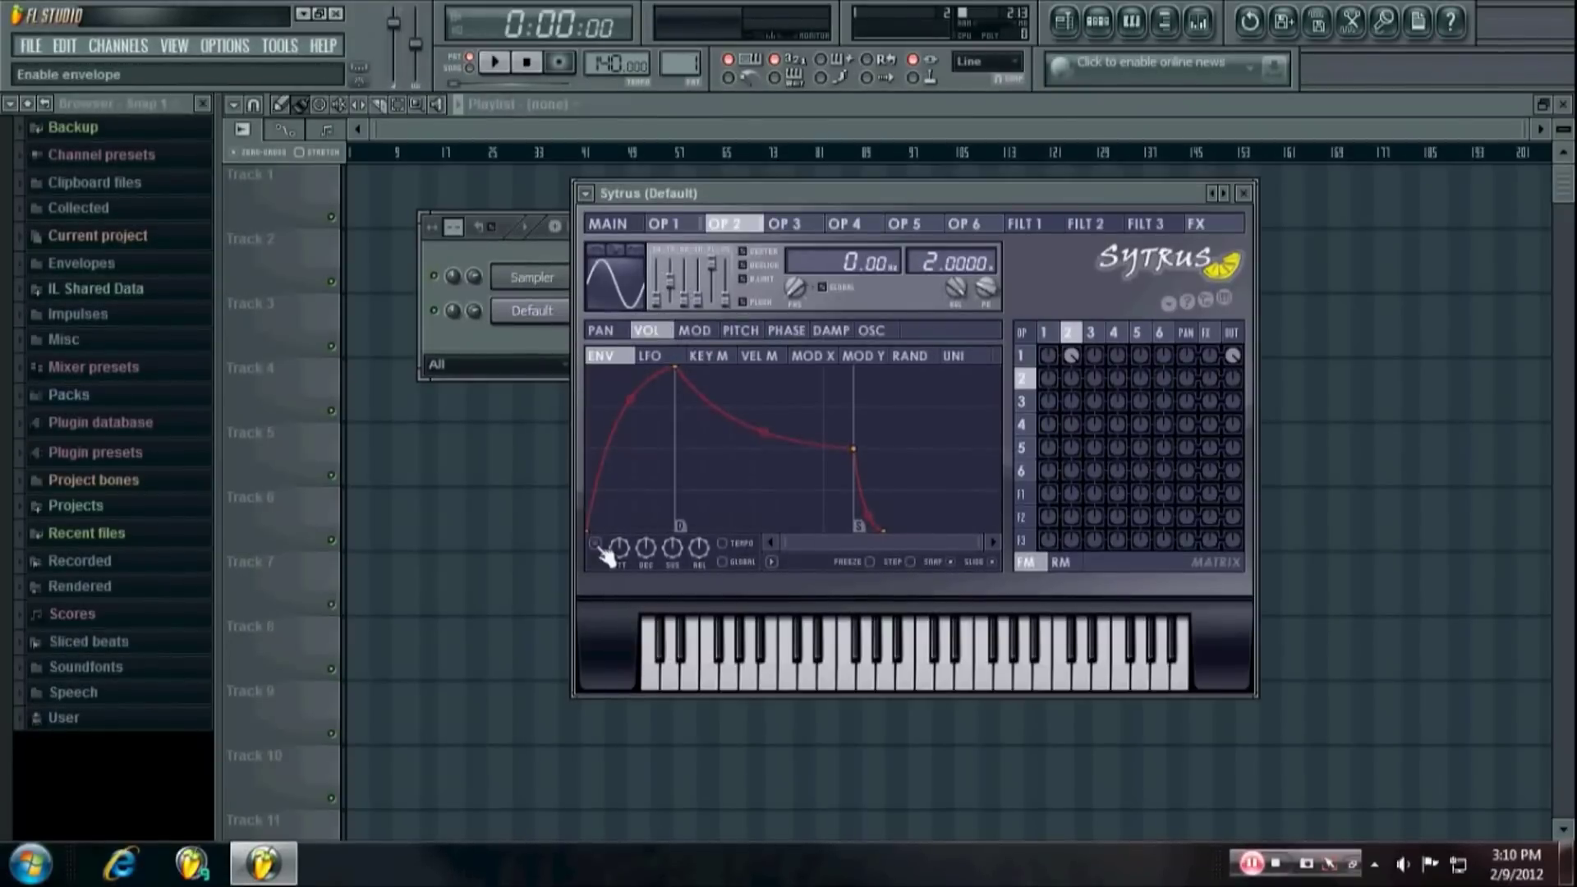
drag(687, 375, 511, 610)
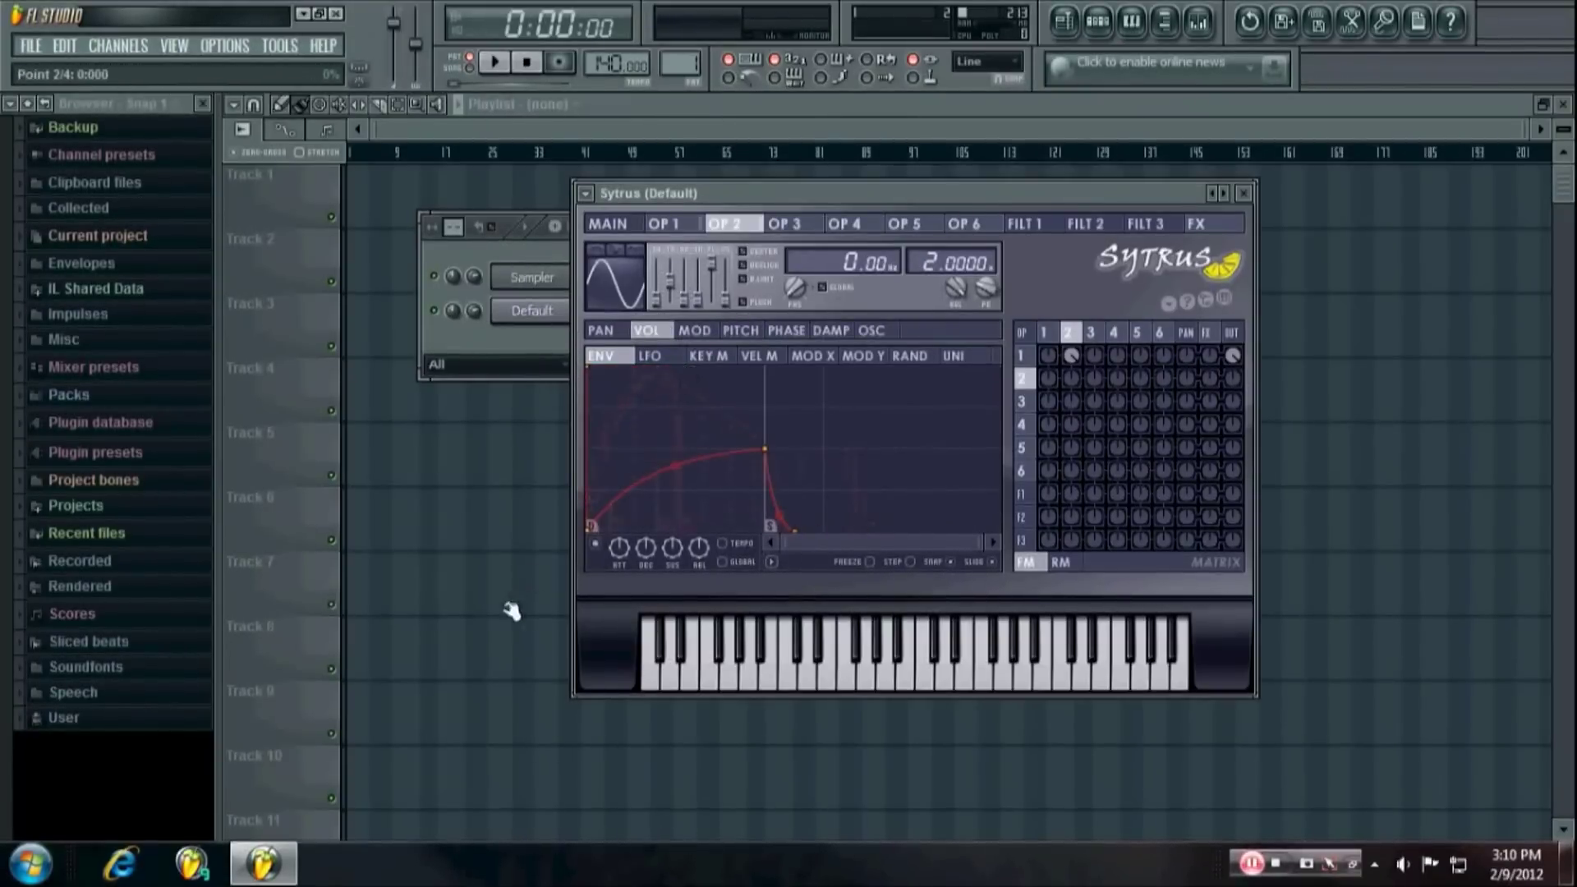
right_click(695, 526)
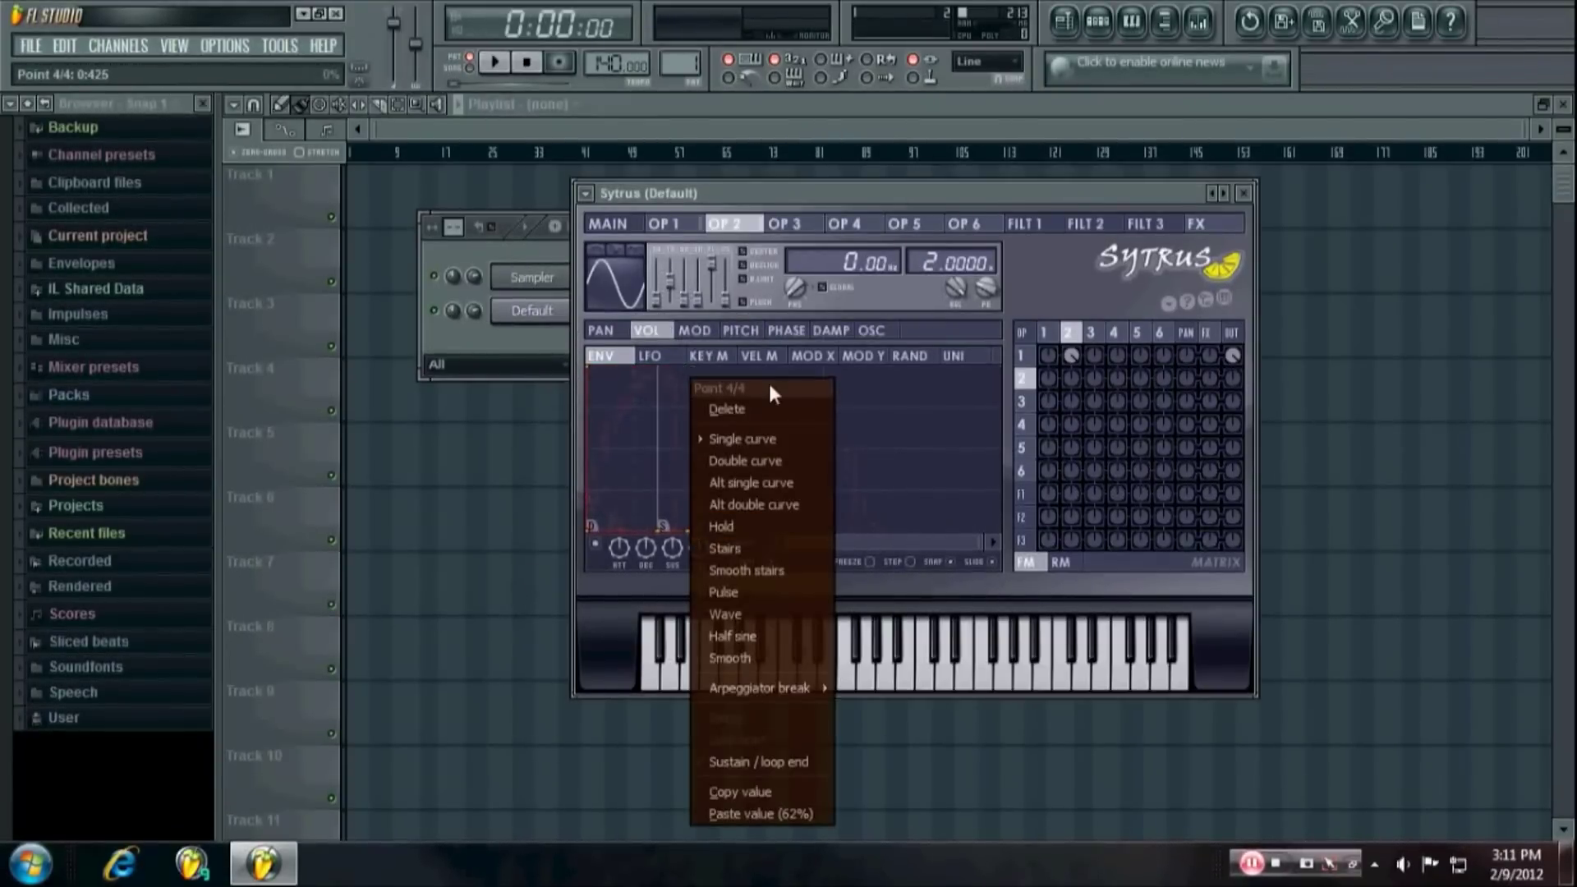
click(765, 409)
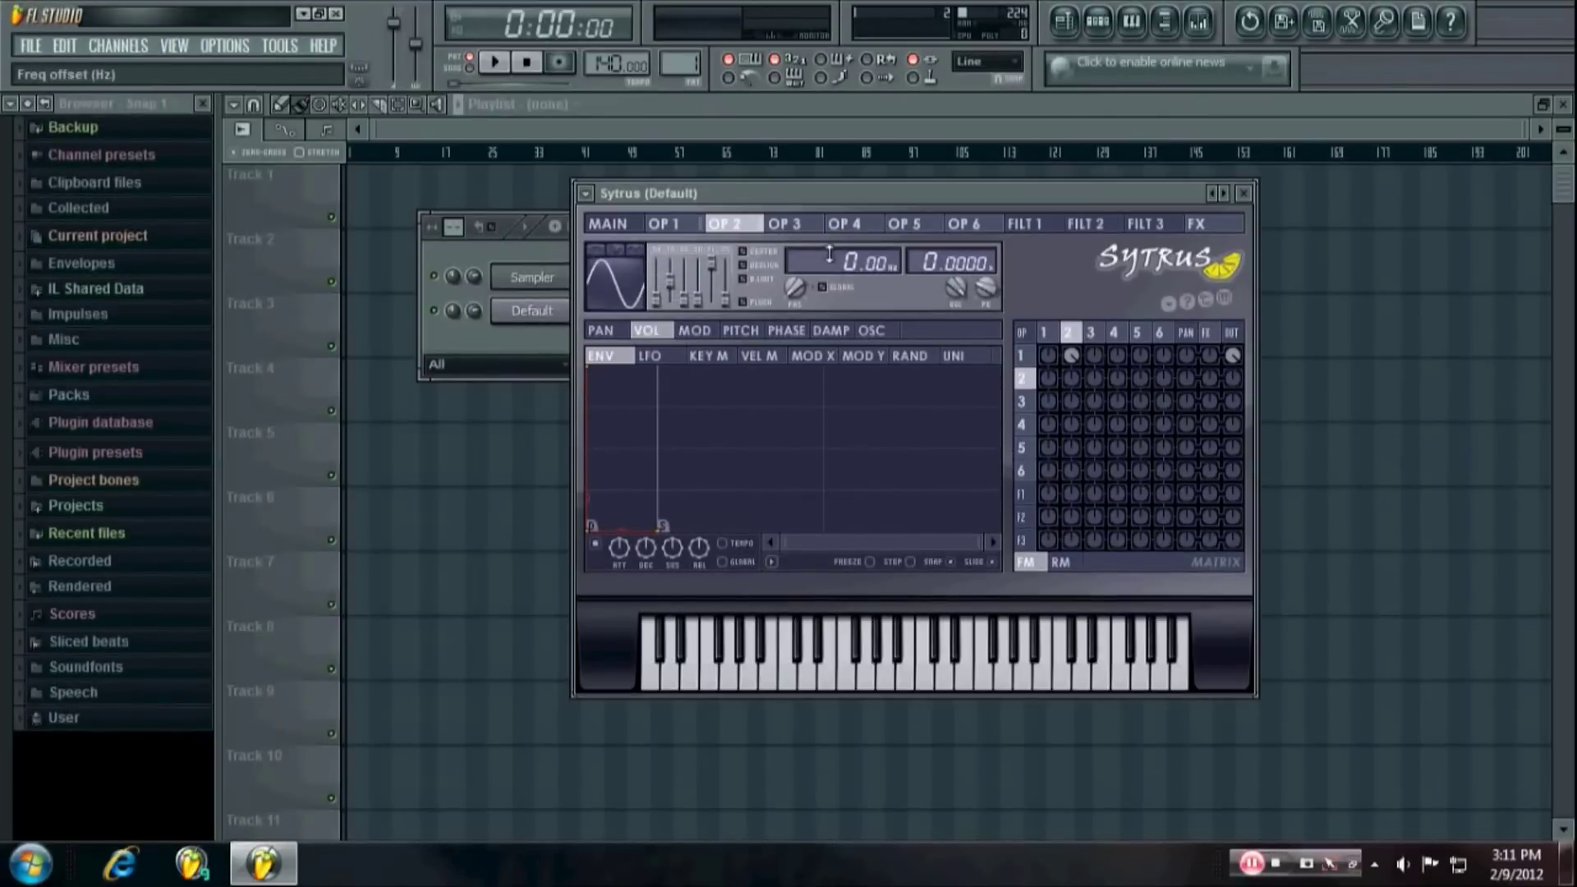
Set operator 2's offset to 500 Hz and the OP1–OP2 FM matrix knob to 45%, auditioning the click
drag(826, 262, 825, 278)
drag(1073, 359, 1073, 391)
scroll(1071, 355, down, 6)
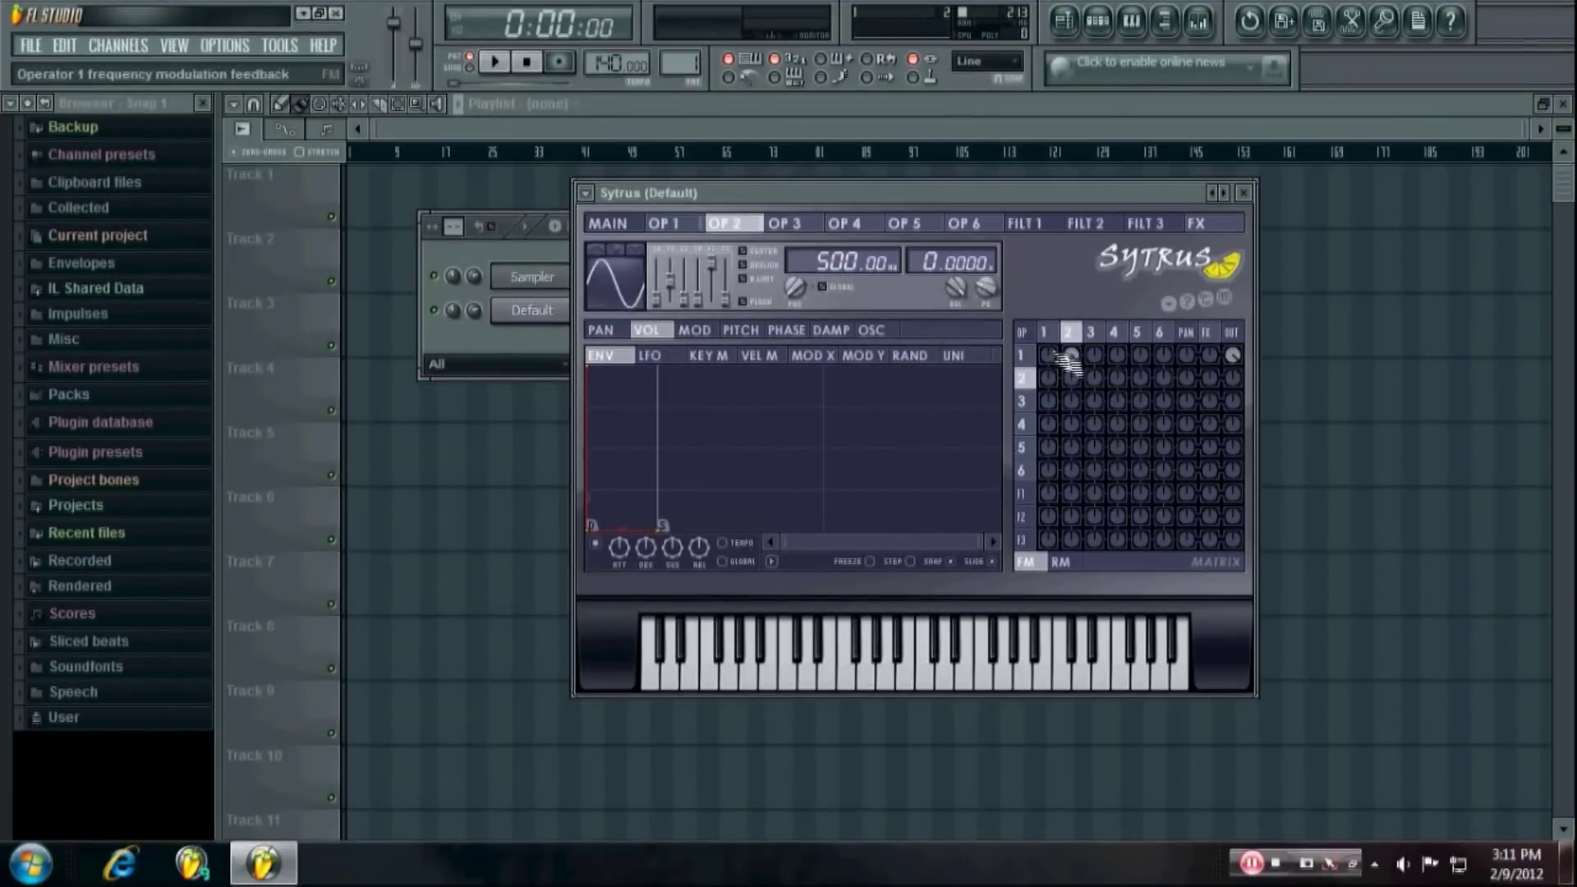
key(z)
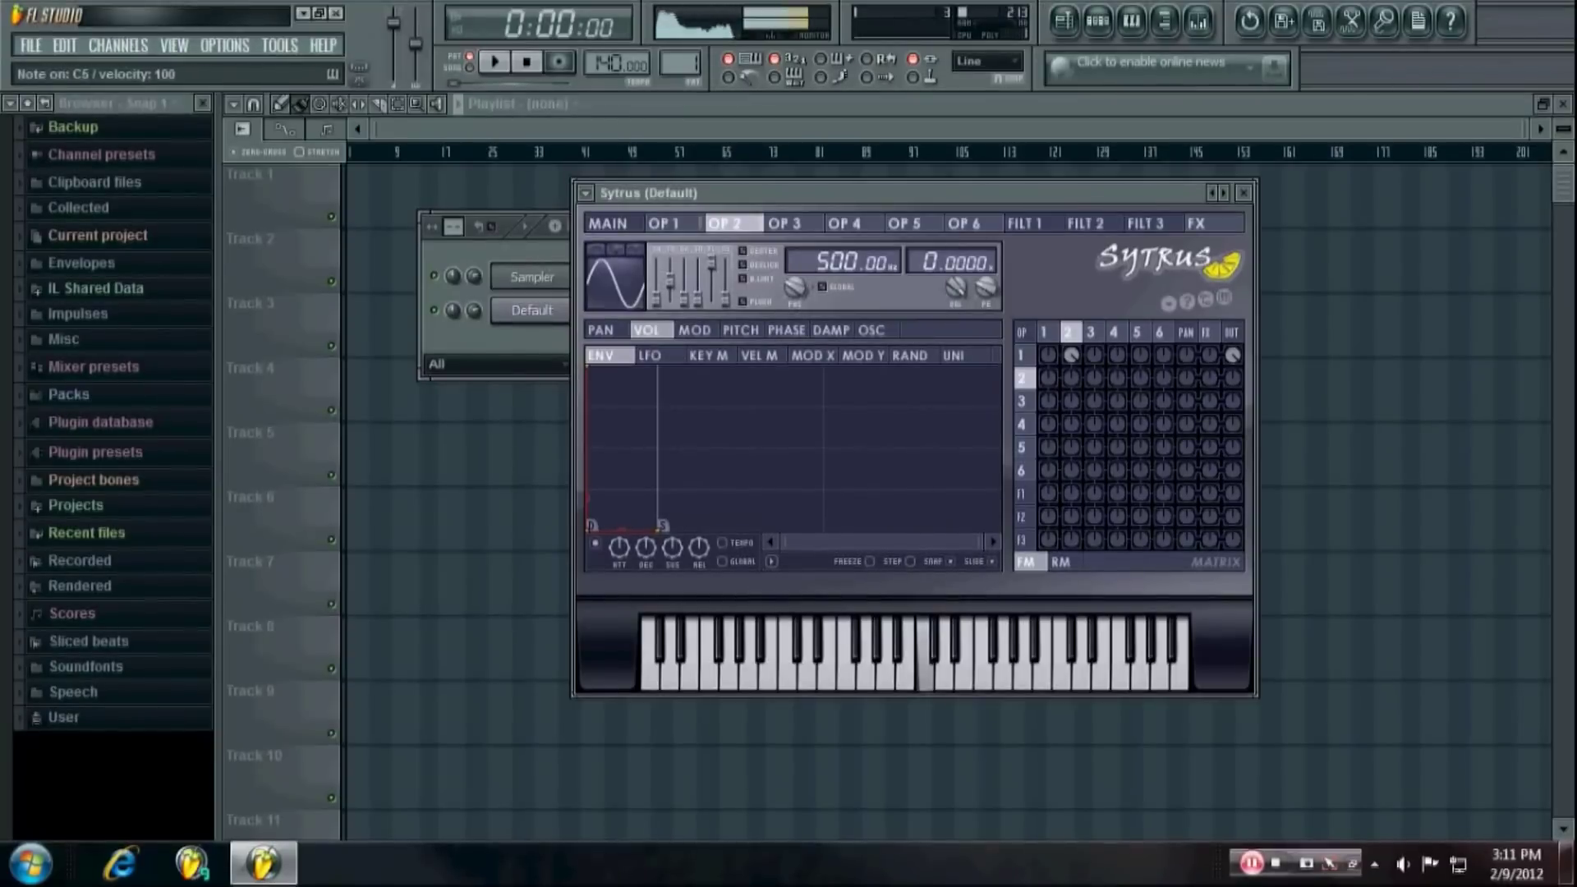
drag(1071, 355, 1073, 329)
key(z)
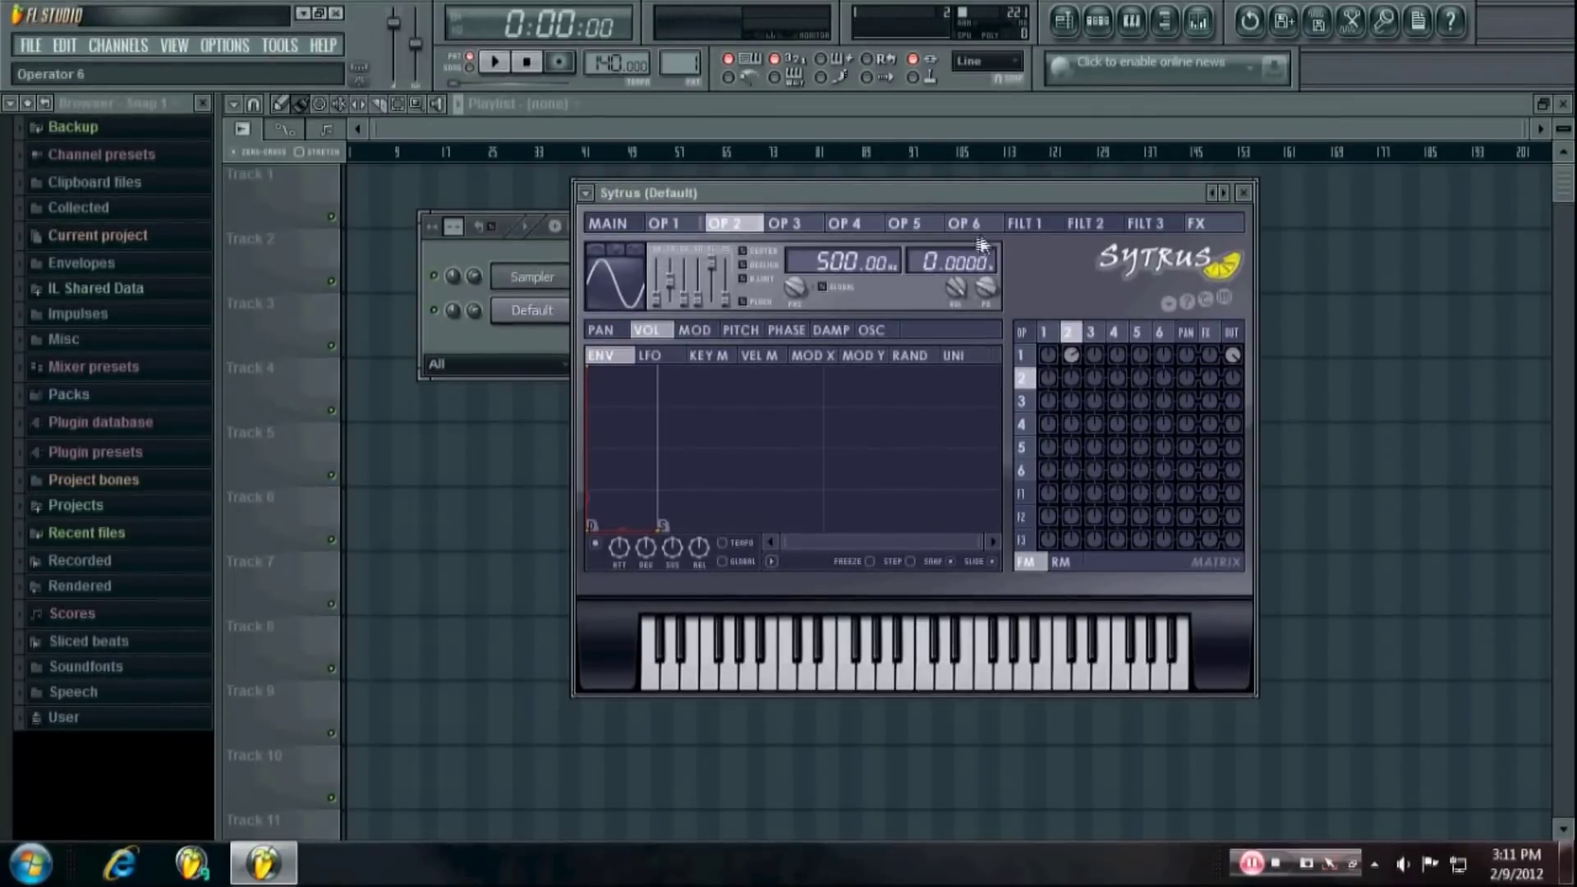
key(F9)
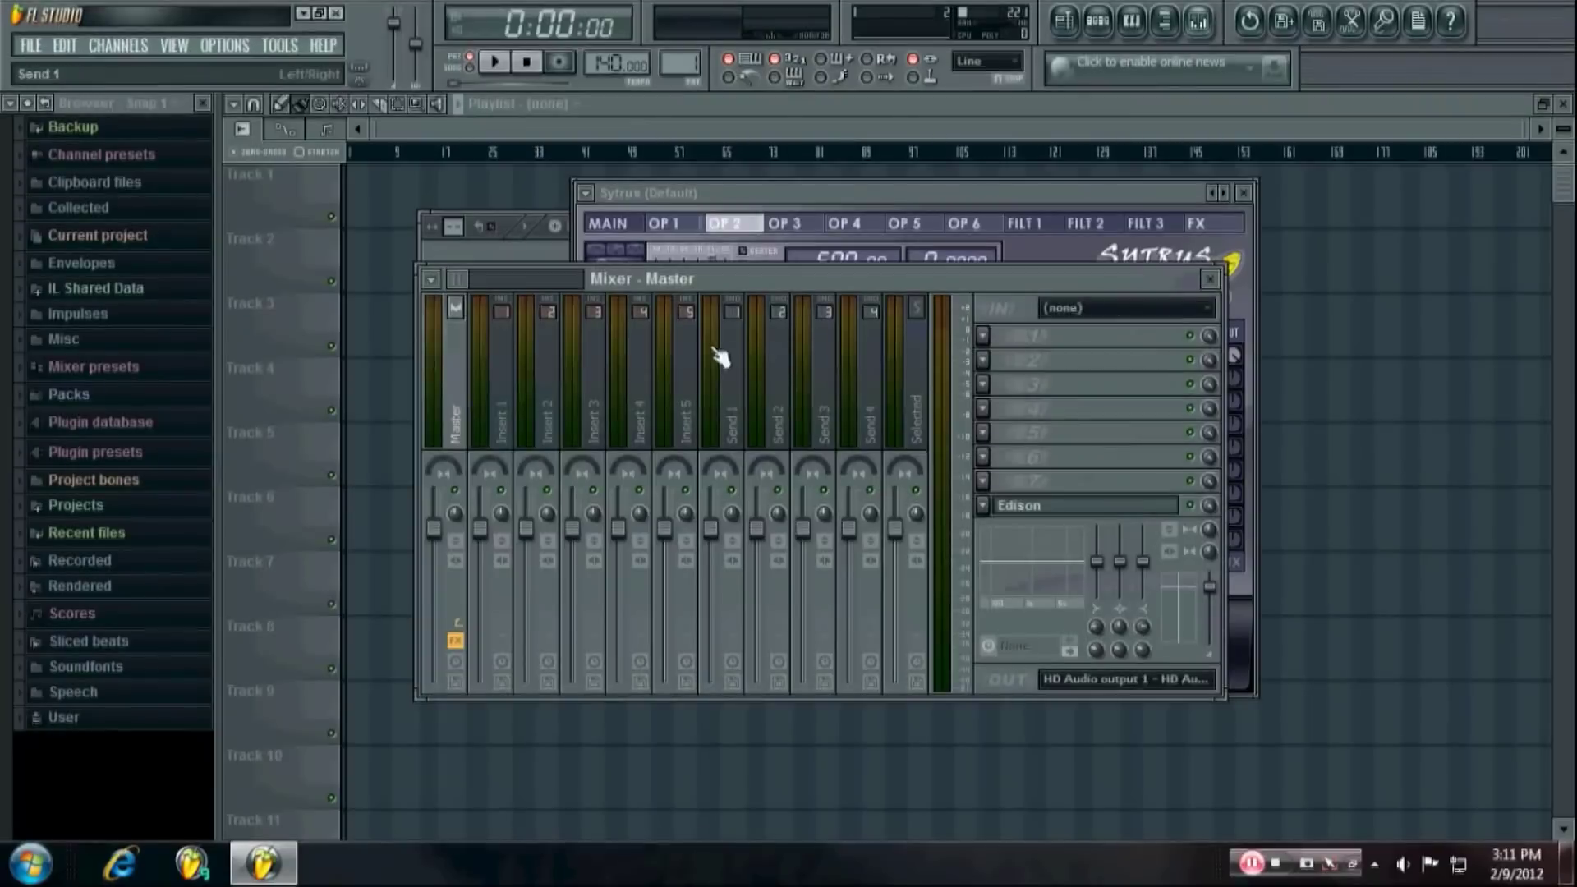
Link the Sytrus channel to mixer Insert 1
right_click(500, 416)
mouse_move(624, 378)
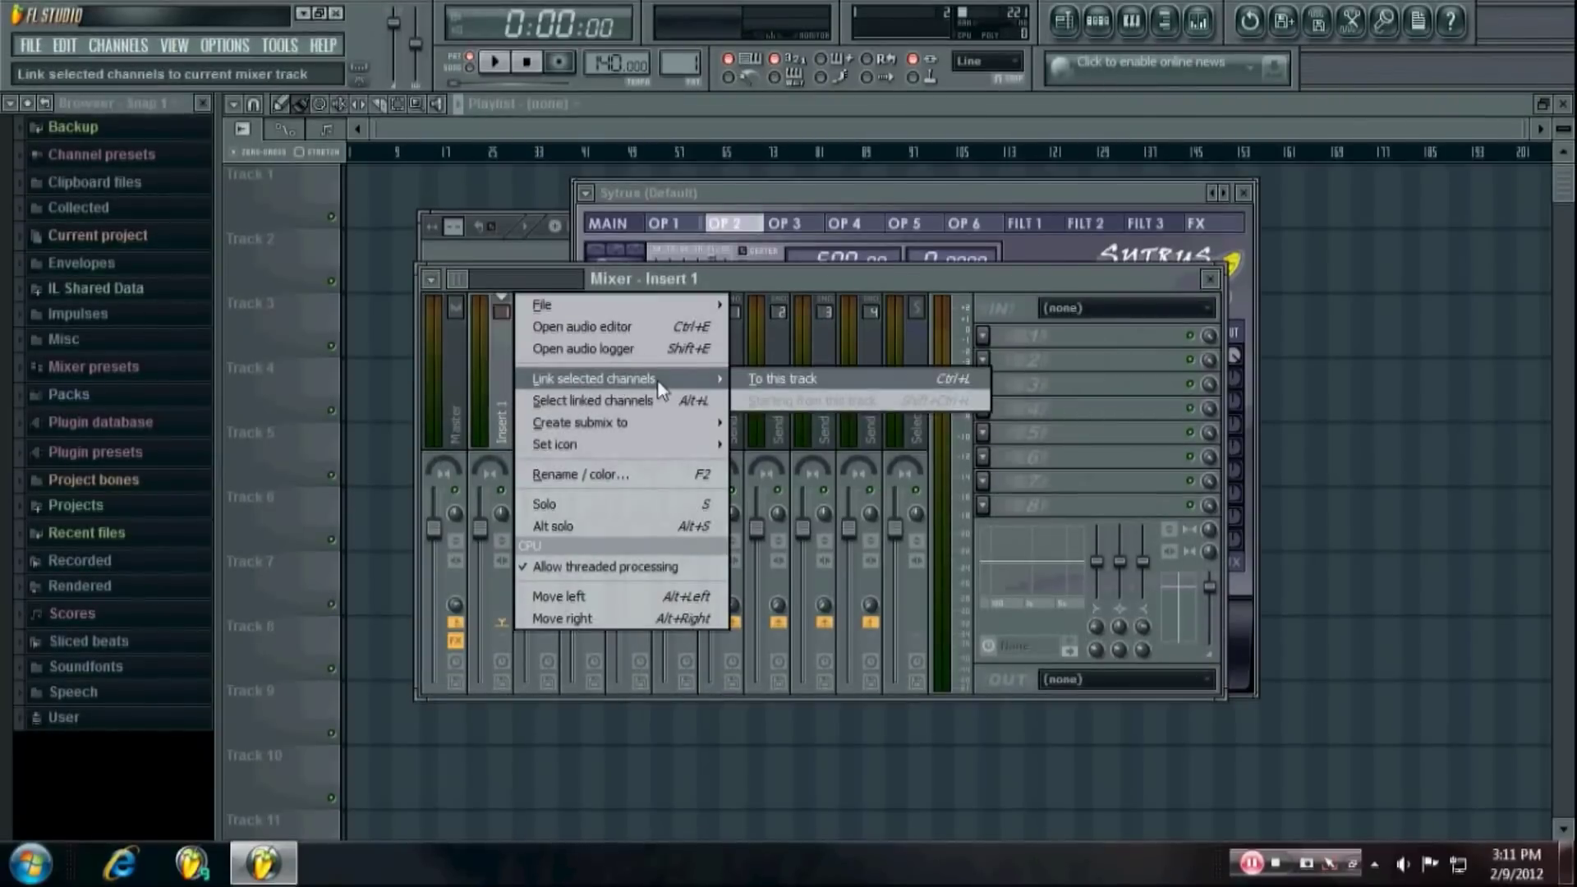
click(801, 388)
Load Fruity Parametric EQ 2 in slot 1, lowering band 4 and moving band 5 to 1498 Hz
click(993, 342)
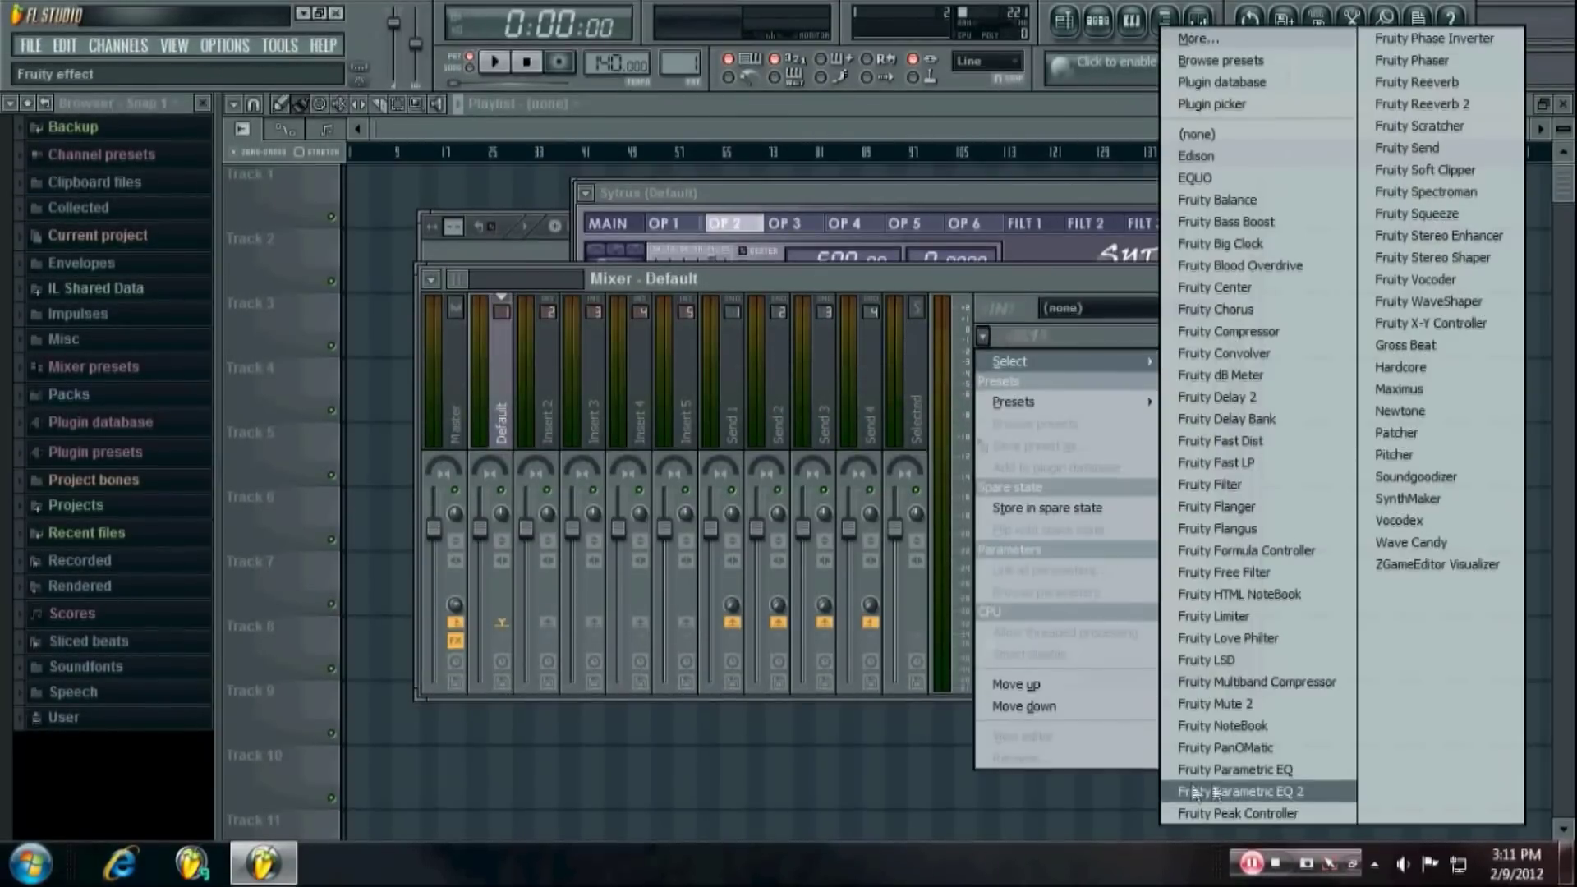
click(1268, 796)
drag(506, 440, 467, 459)
drag(556, 440, 676, 411)
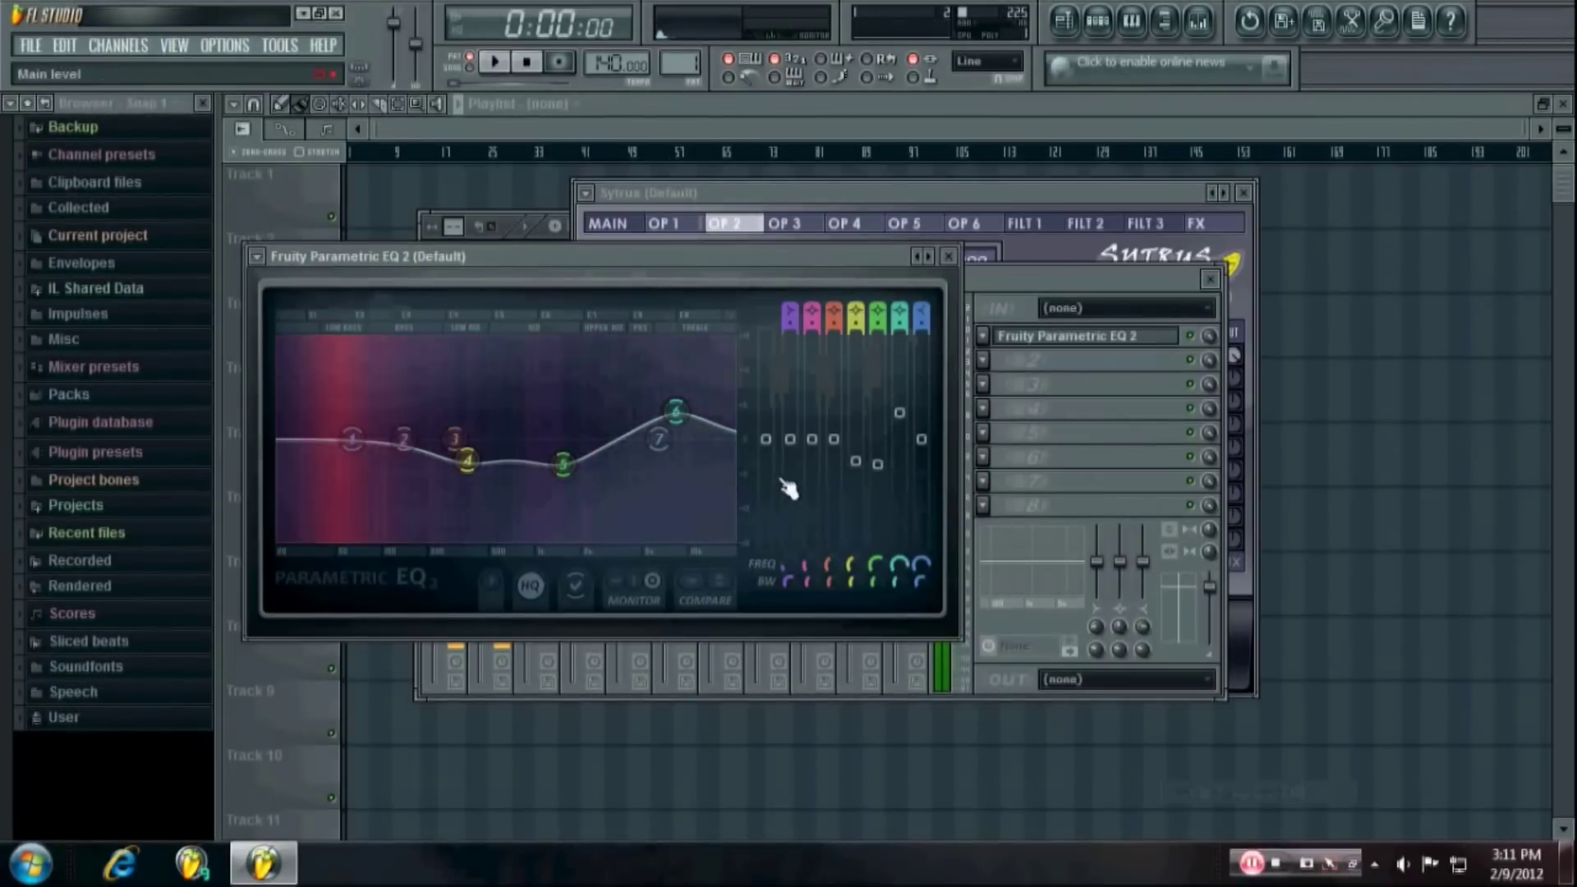
Load Fruity Fast Dist into slot 2 and close both effect windows
click(1066, 284)
click(994, 360)
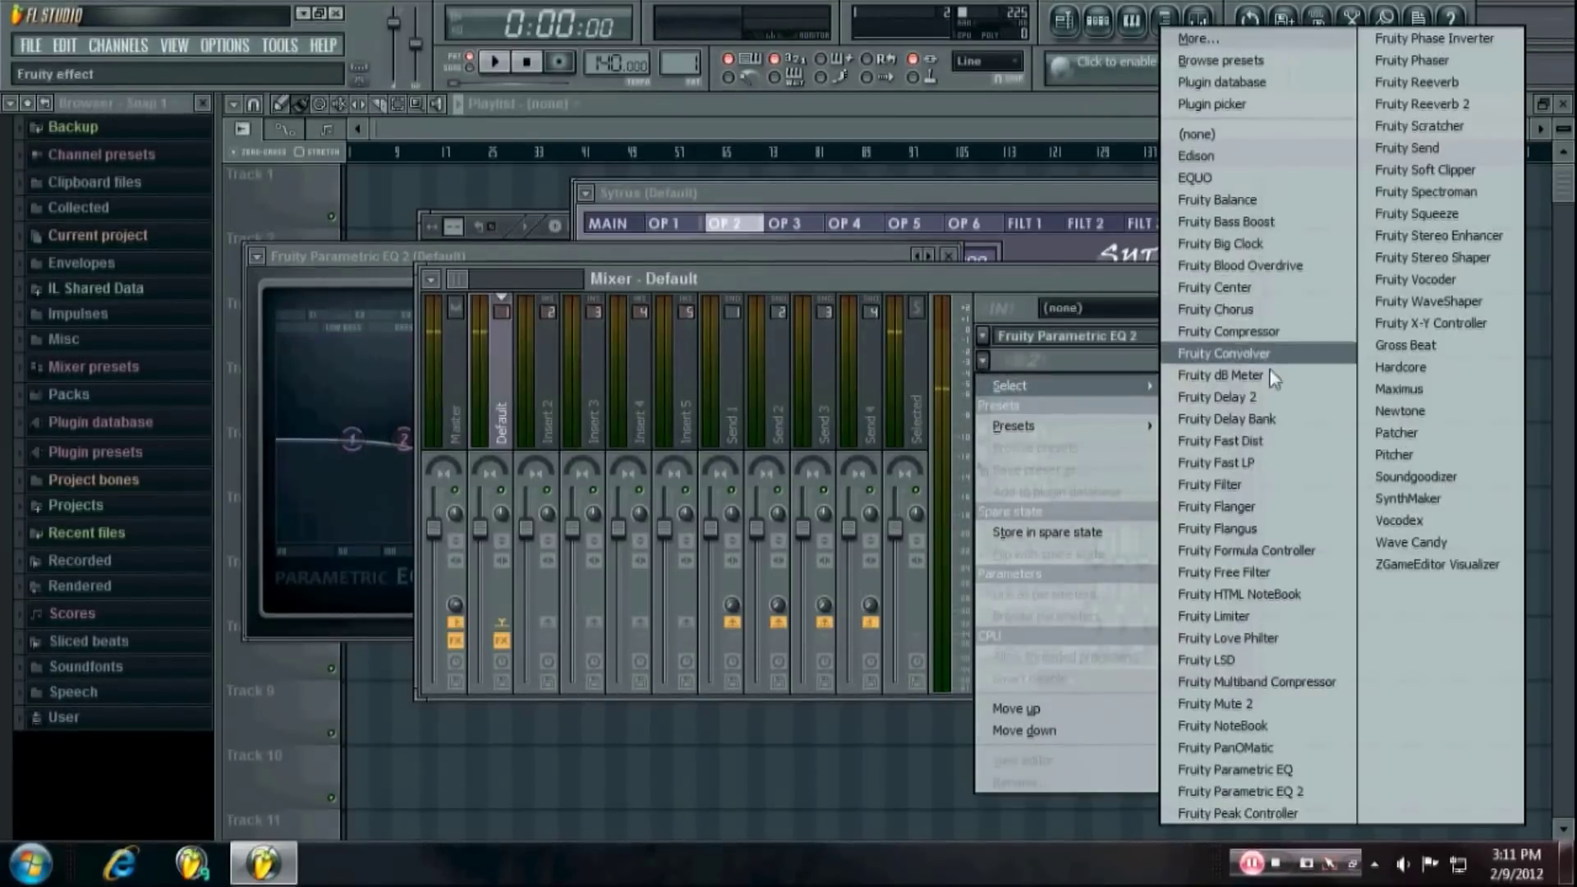
click(1257, 441)
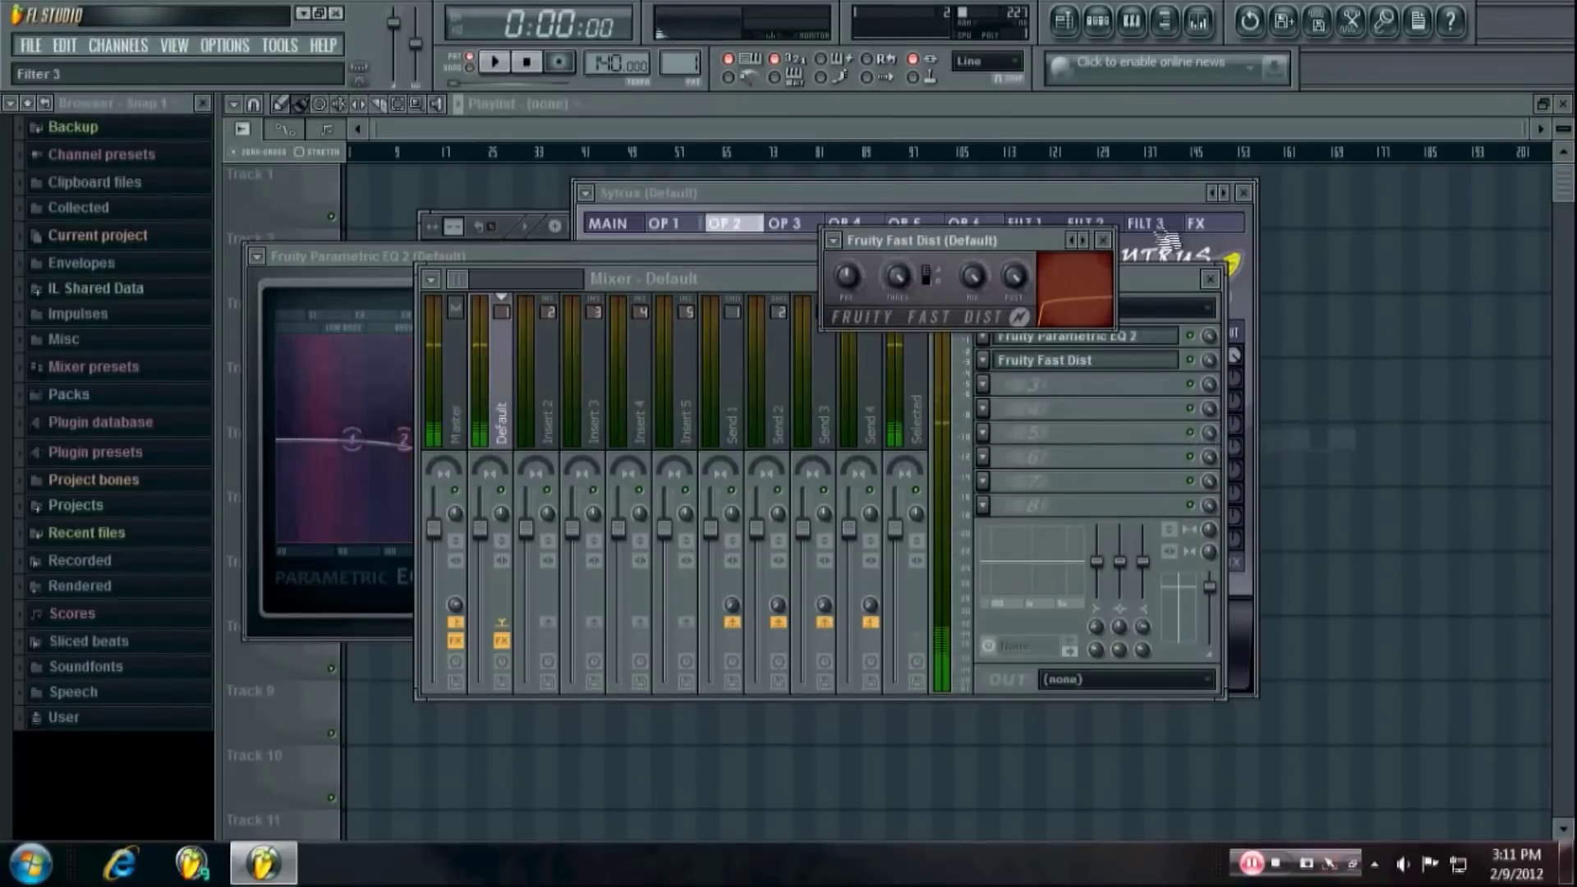
click(1106, 241)
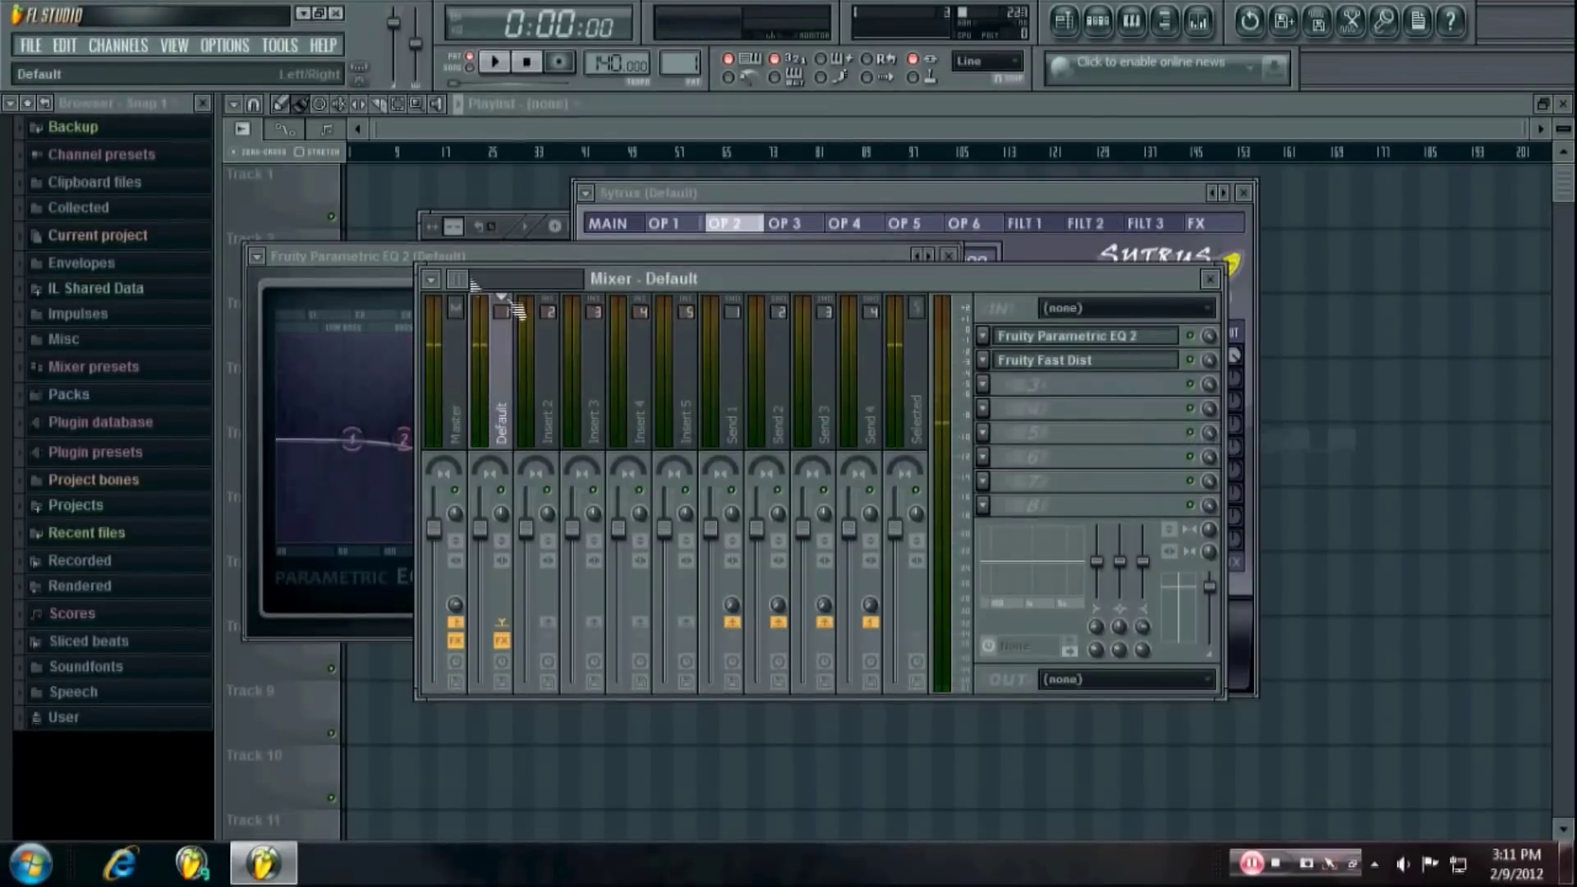
click(949, 257)
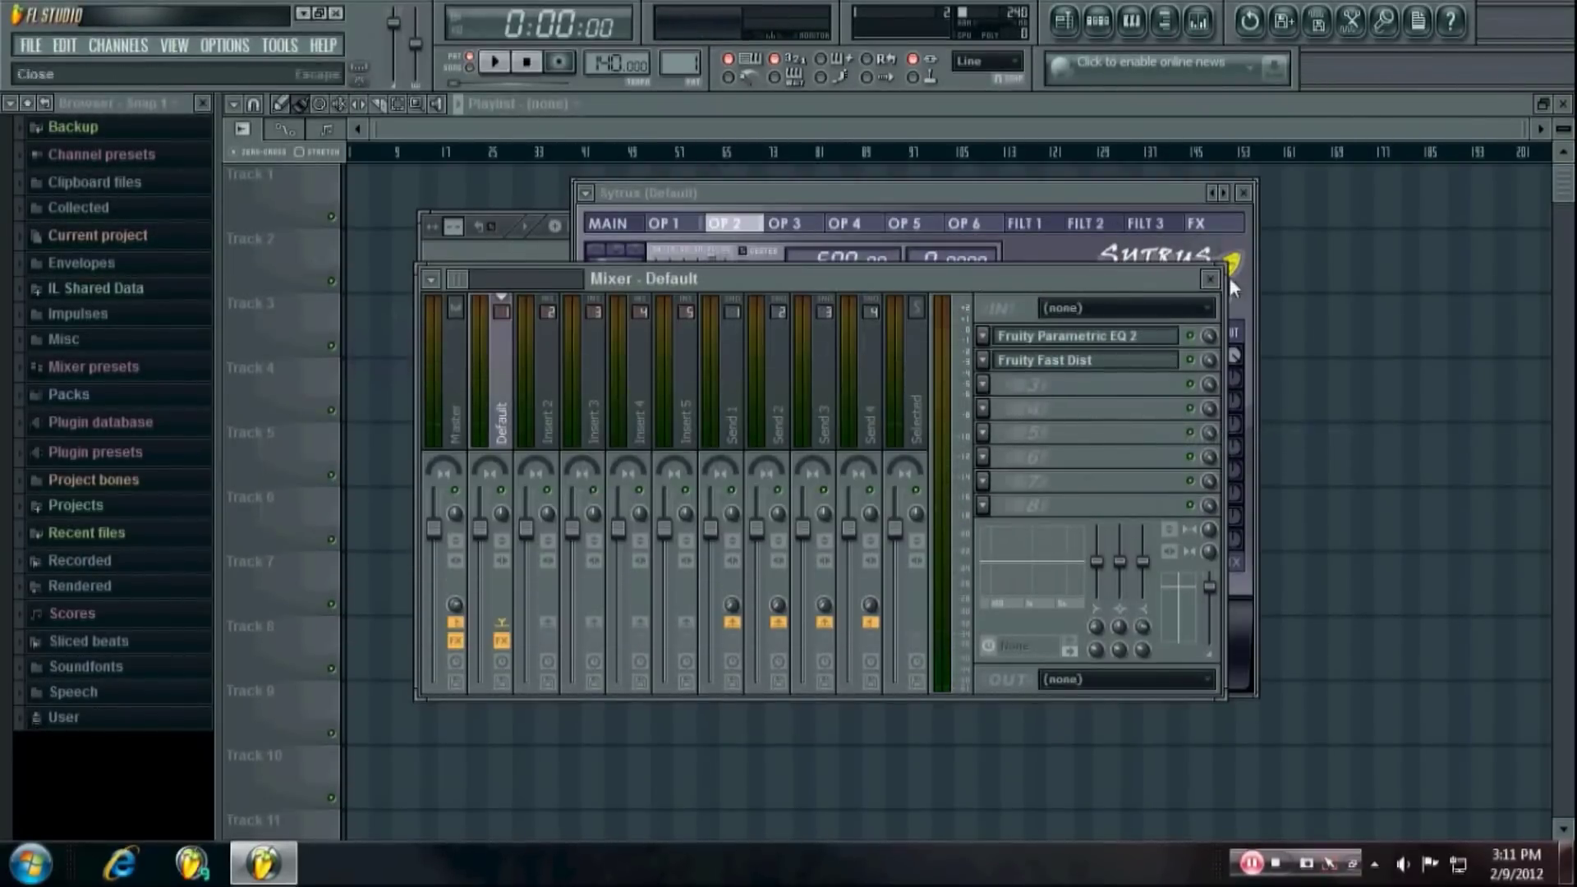
Shift the mixer right with Sytrus in front of it, showing Sytrus's Main page
drag(1107, 195, 993, 210)
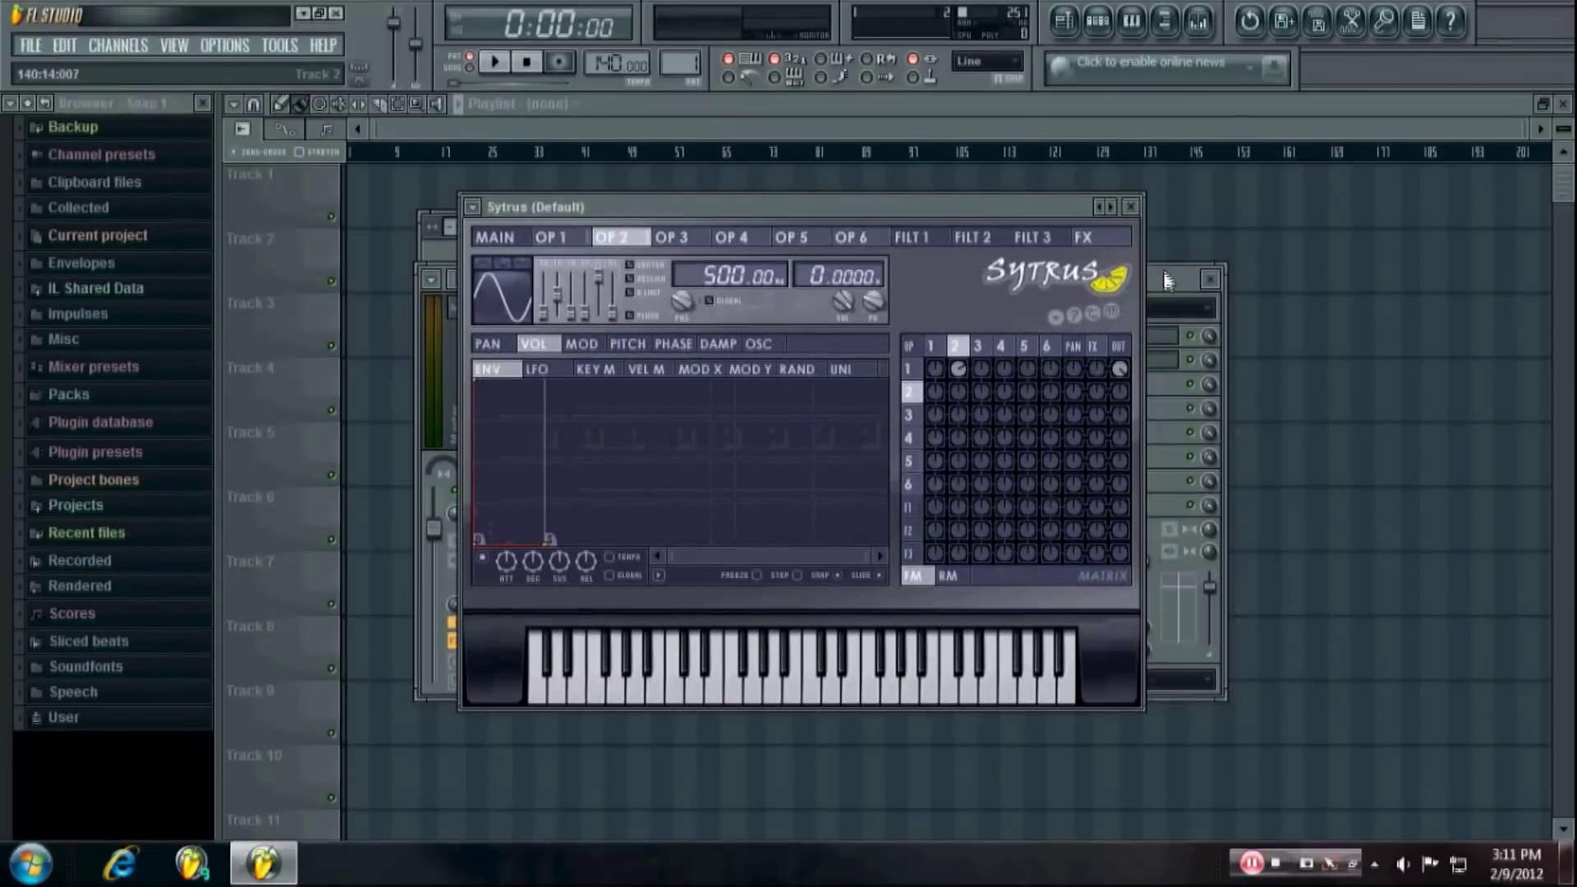
drag(1165, 275, 1262, 316)
drag(1039, 202, 1097, 203)
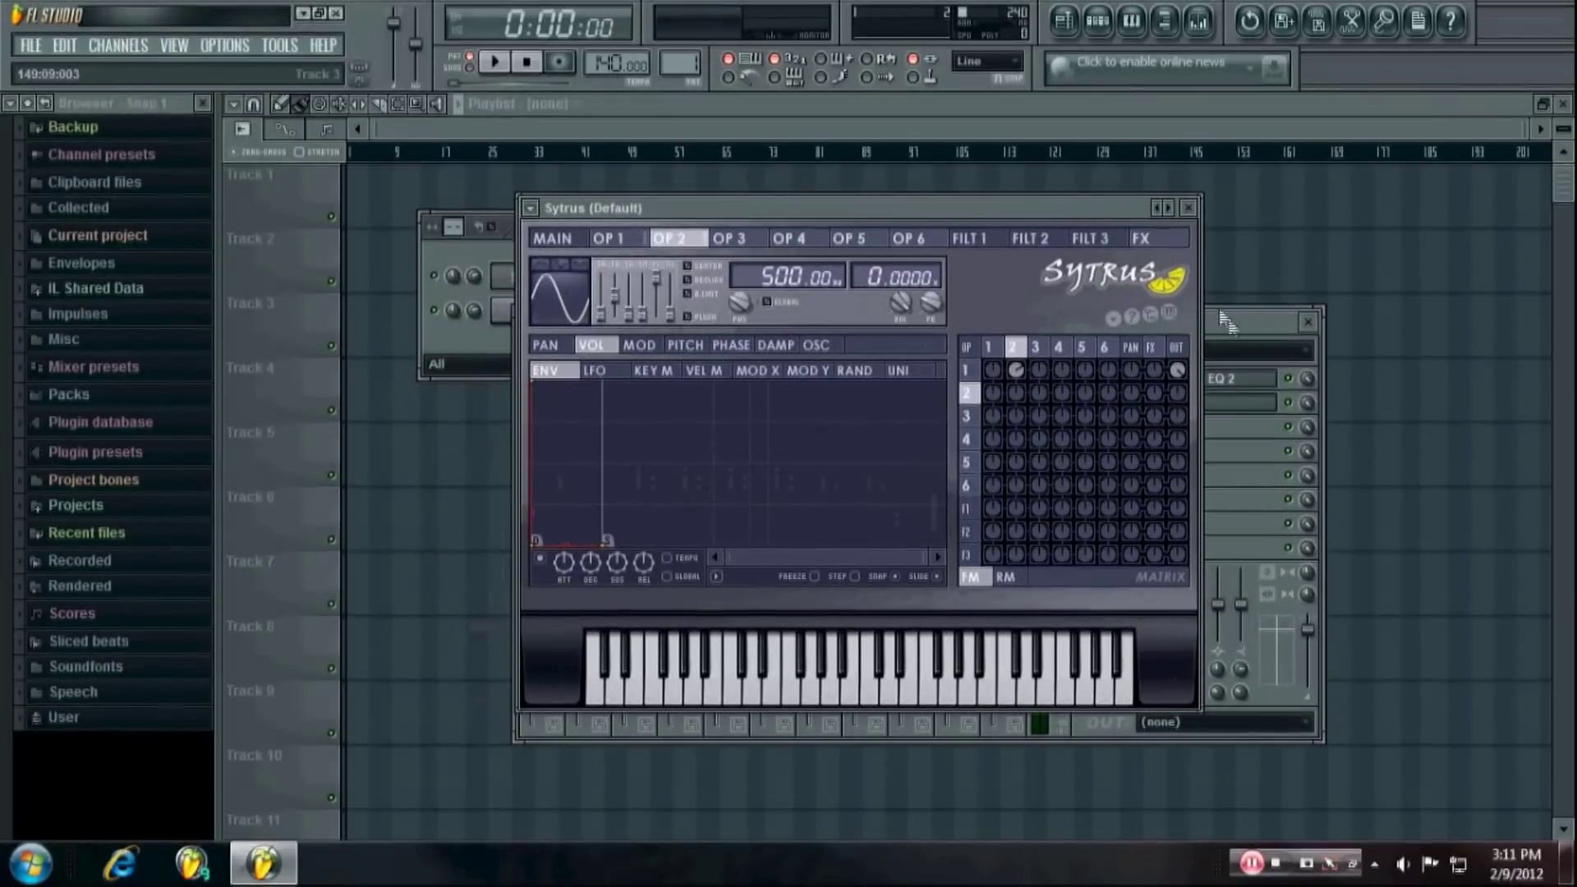
drag(1219, 317, 1319, 312)
click(1037, 207)
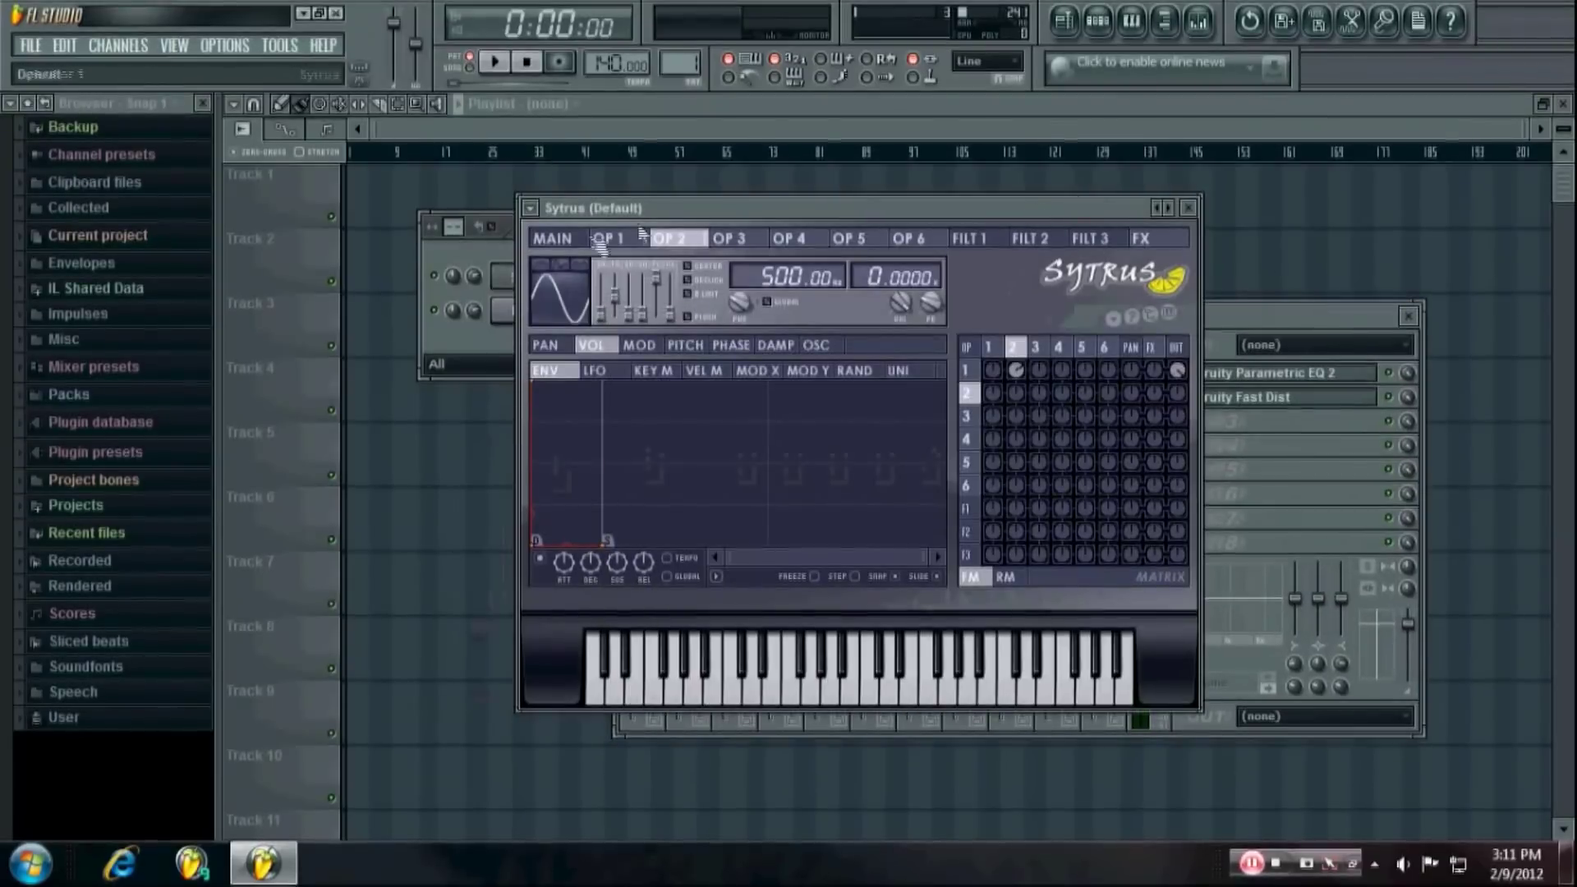
click(551, 239)
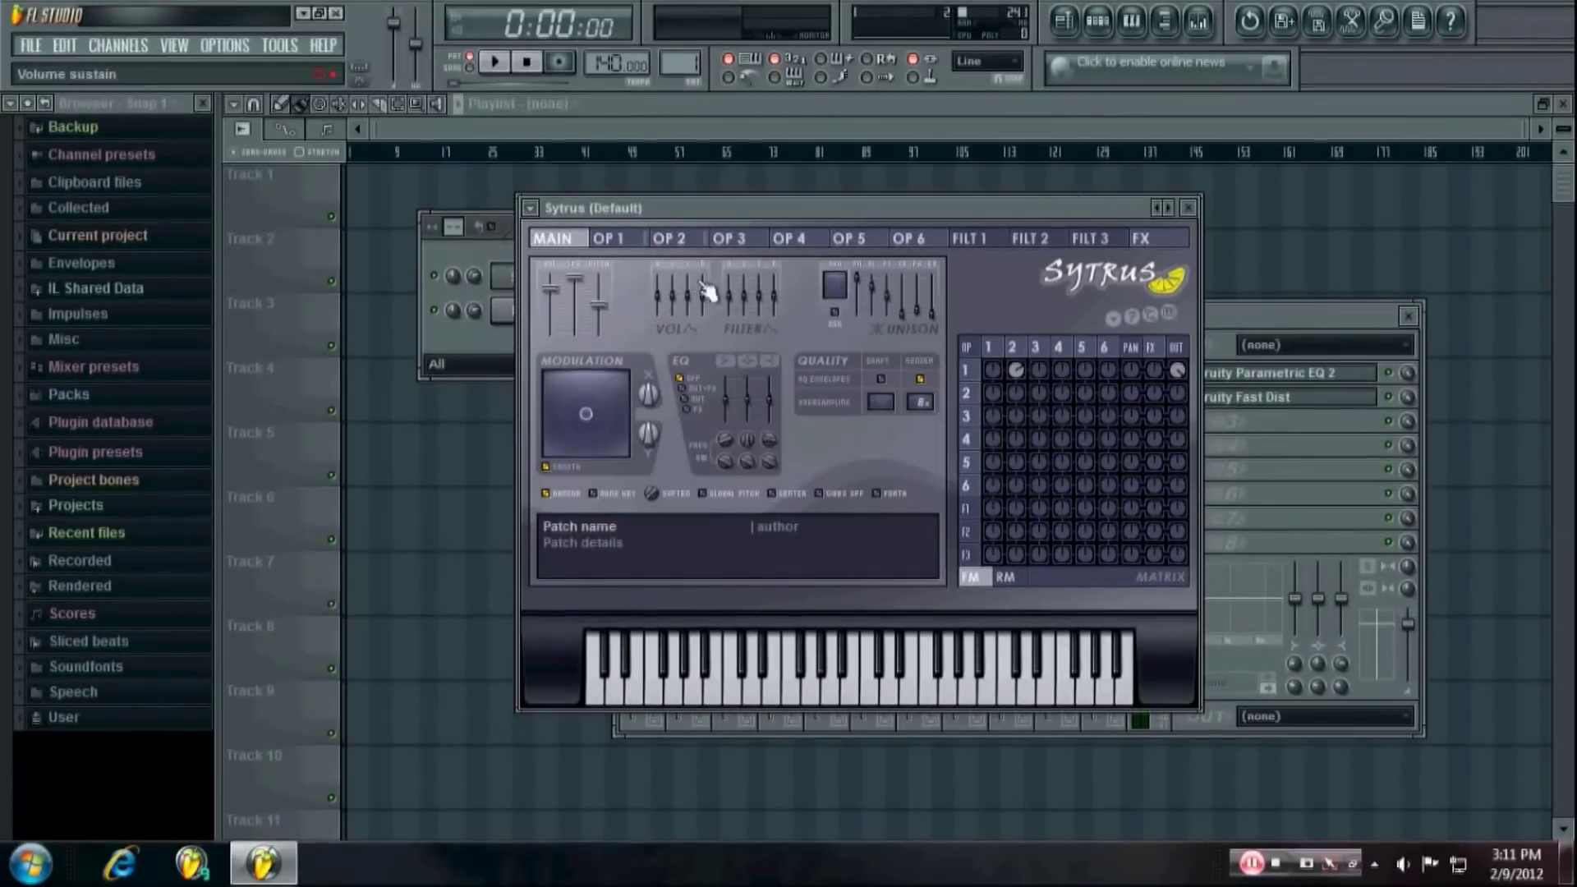